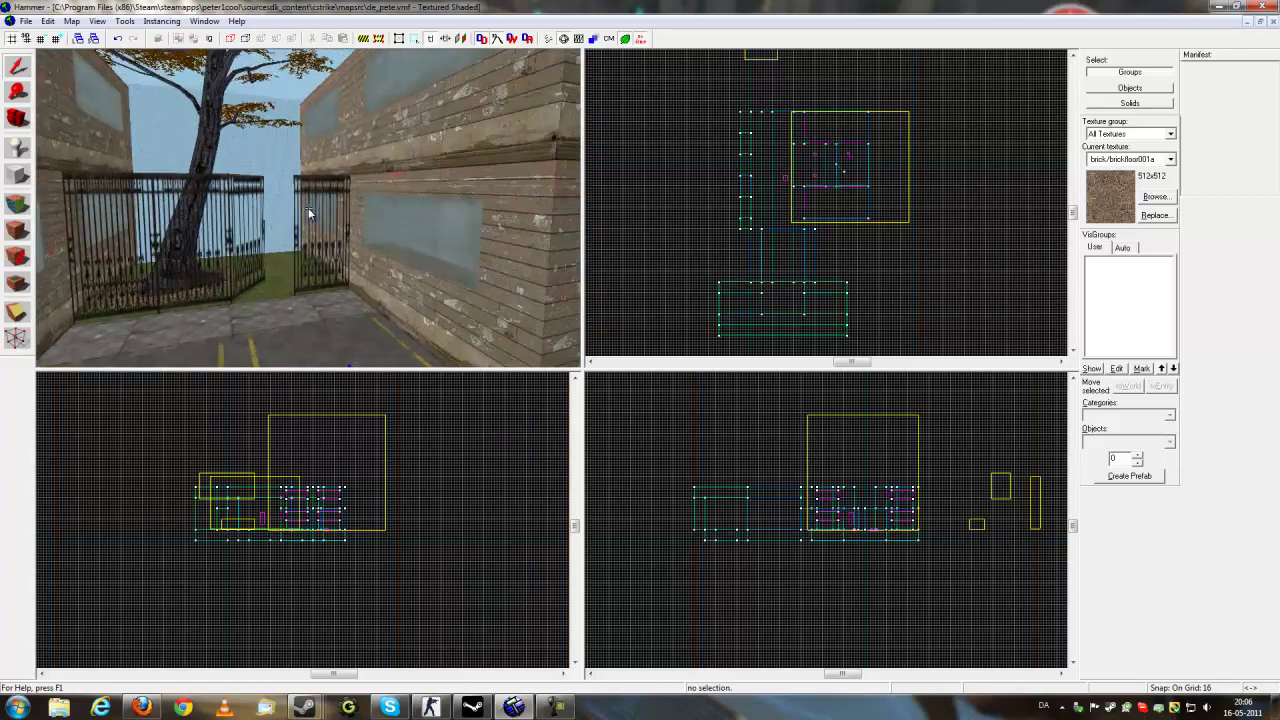
# Enlarge the 3D camera view to fill most of the workspace, looking down on the parking area by the gate
pyautogui.press('s')
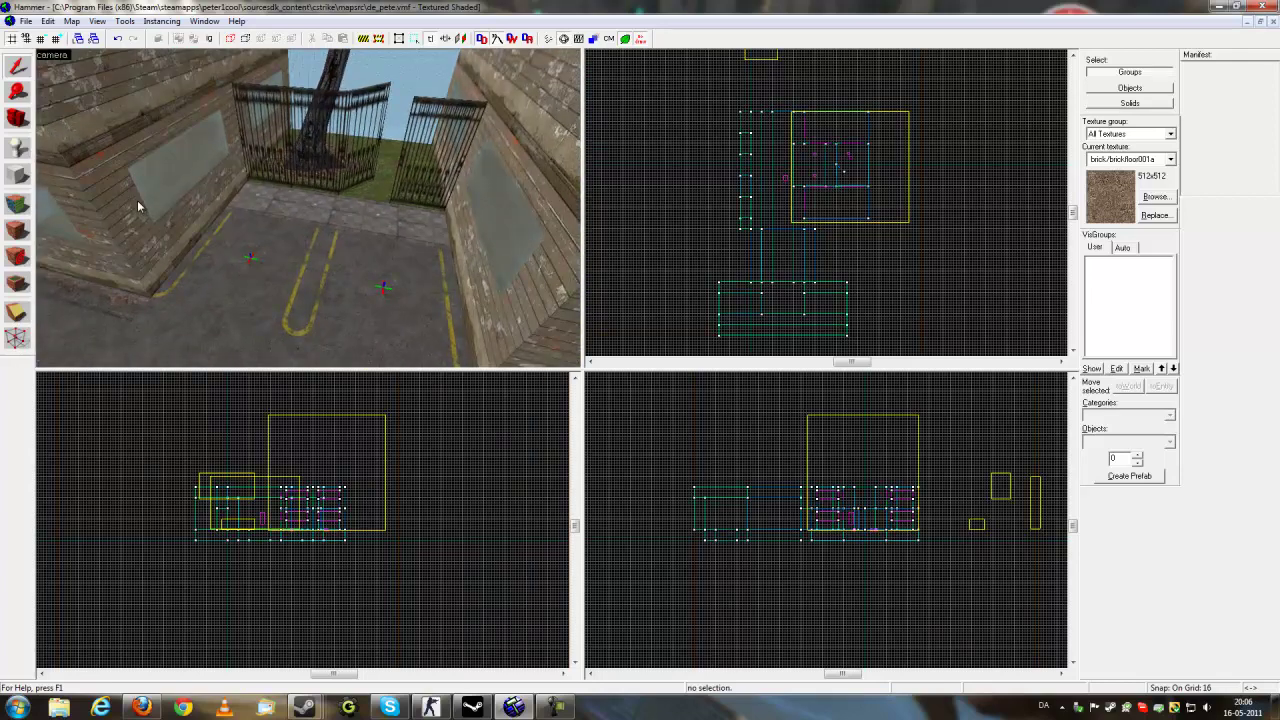
pyautogui.press('z')
pyautogui.press('s')
pyautogui.press('w')
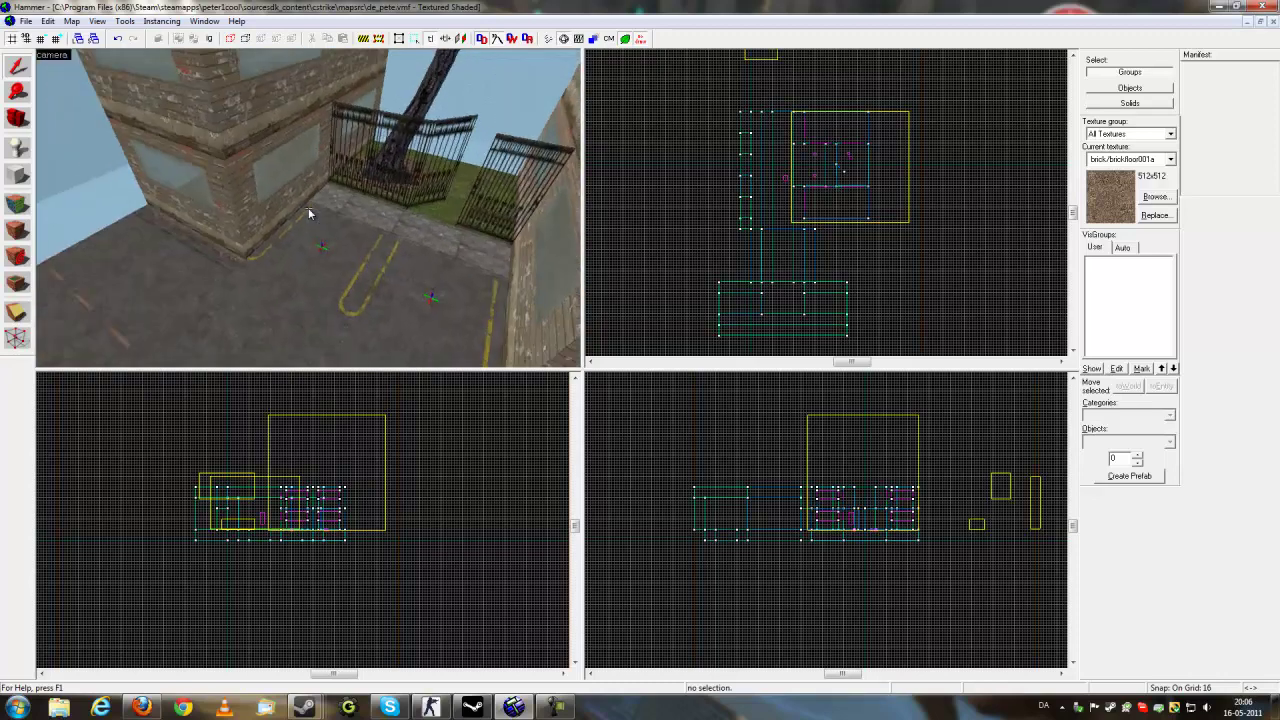
pyautogui.press('w')
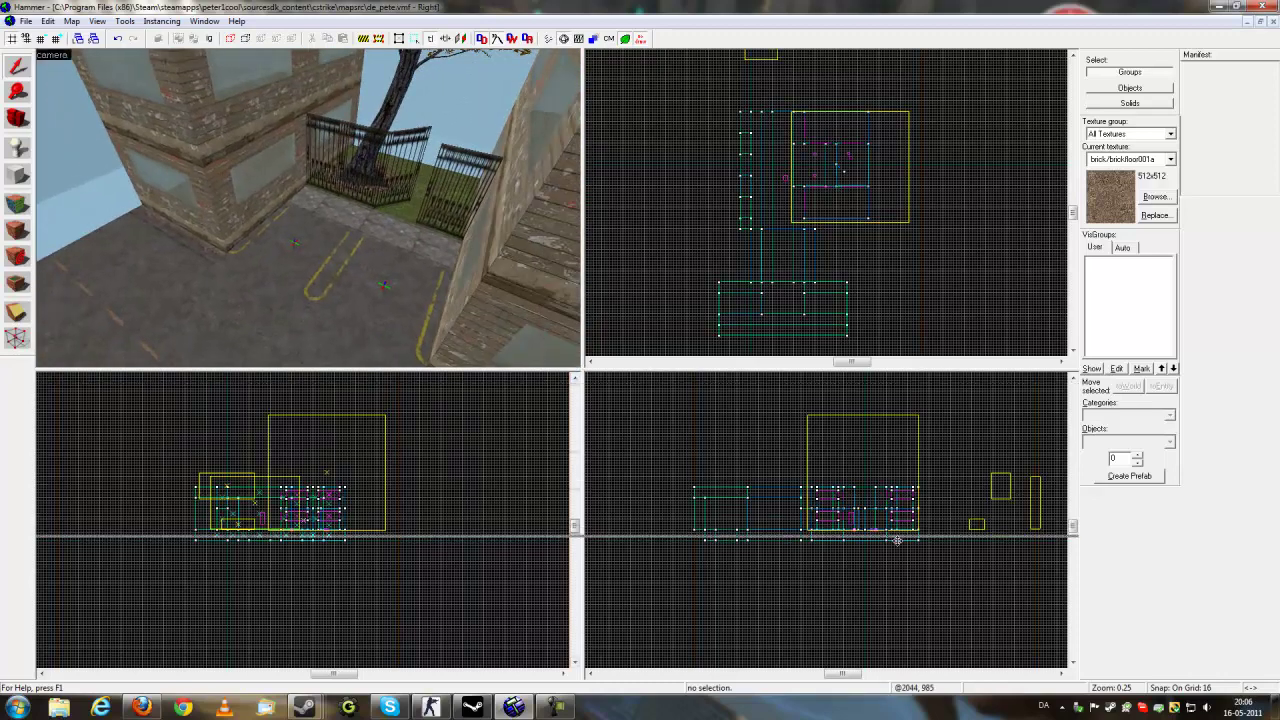
pyautogui.moveTo(897, 541); pyautogui.dragTo(974, 605)
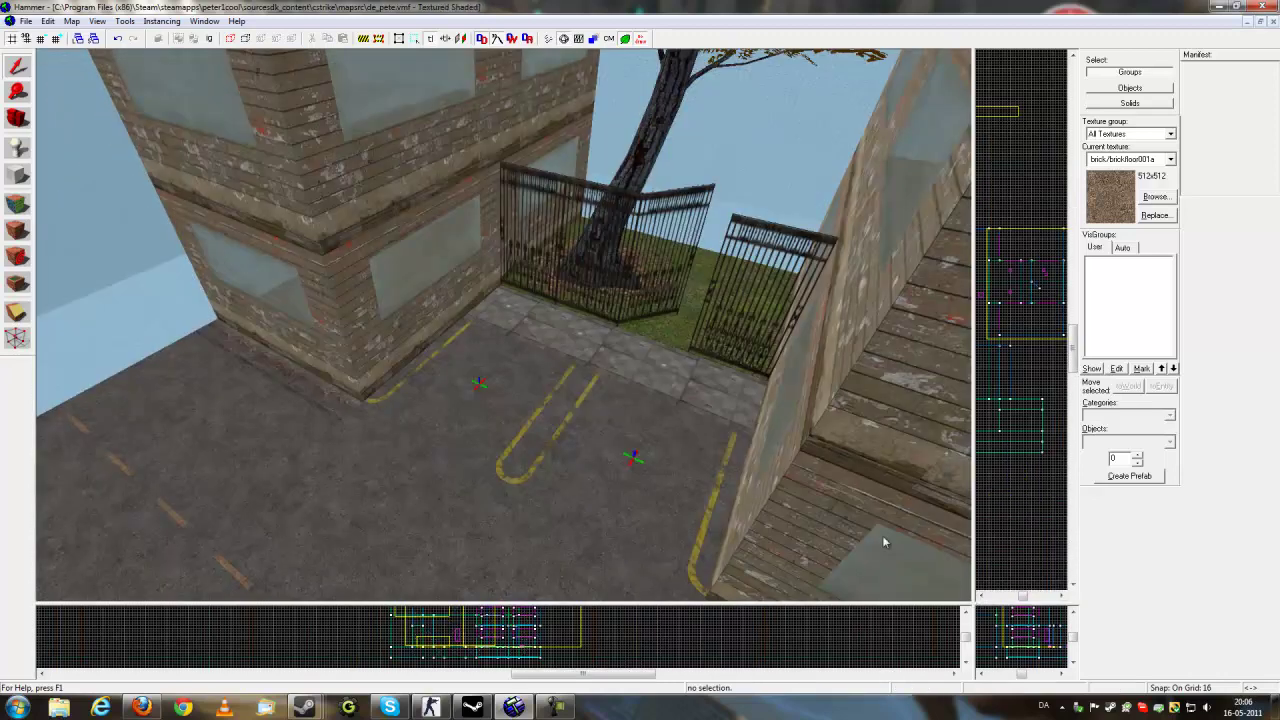
# Place a new entity on the ground in front of the iron gate and select it
pyautogui.click(19, 148)
pyautogui.click(560, 366)
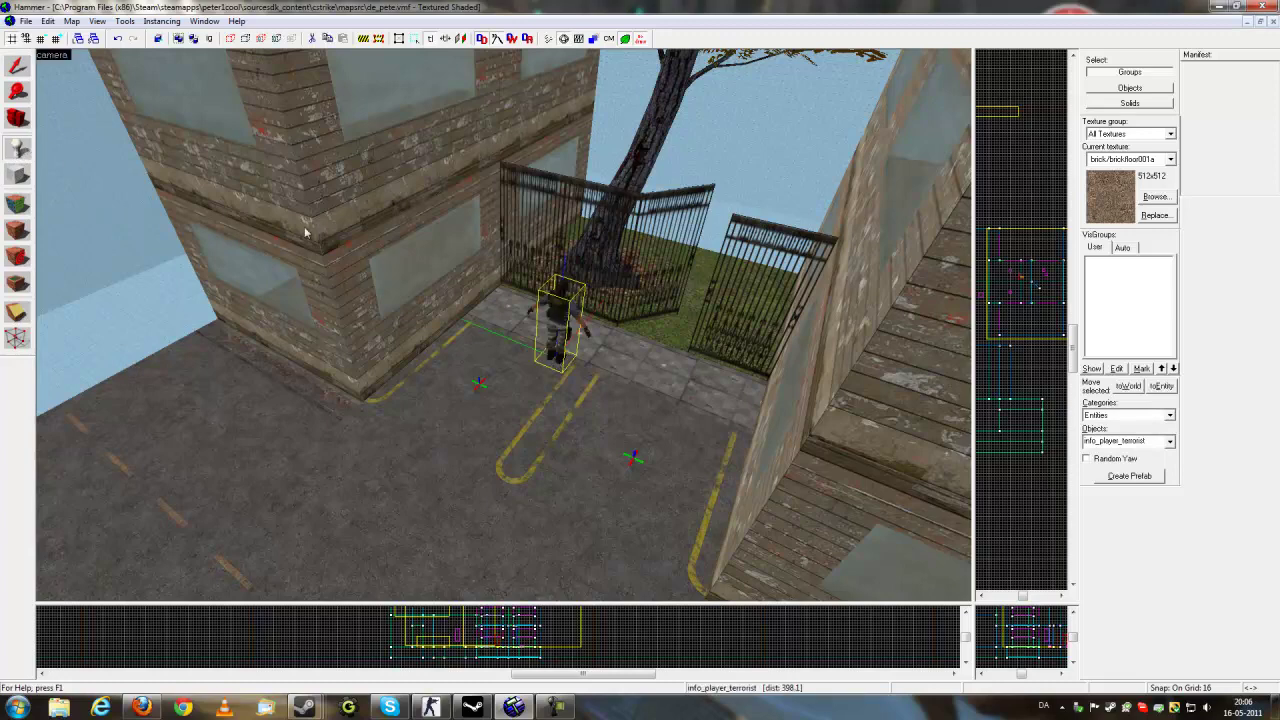
pyautogui.click(12, 70)
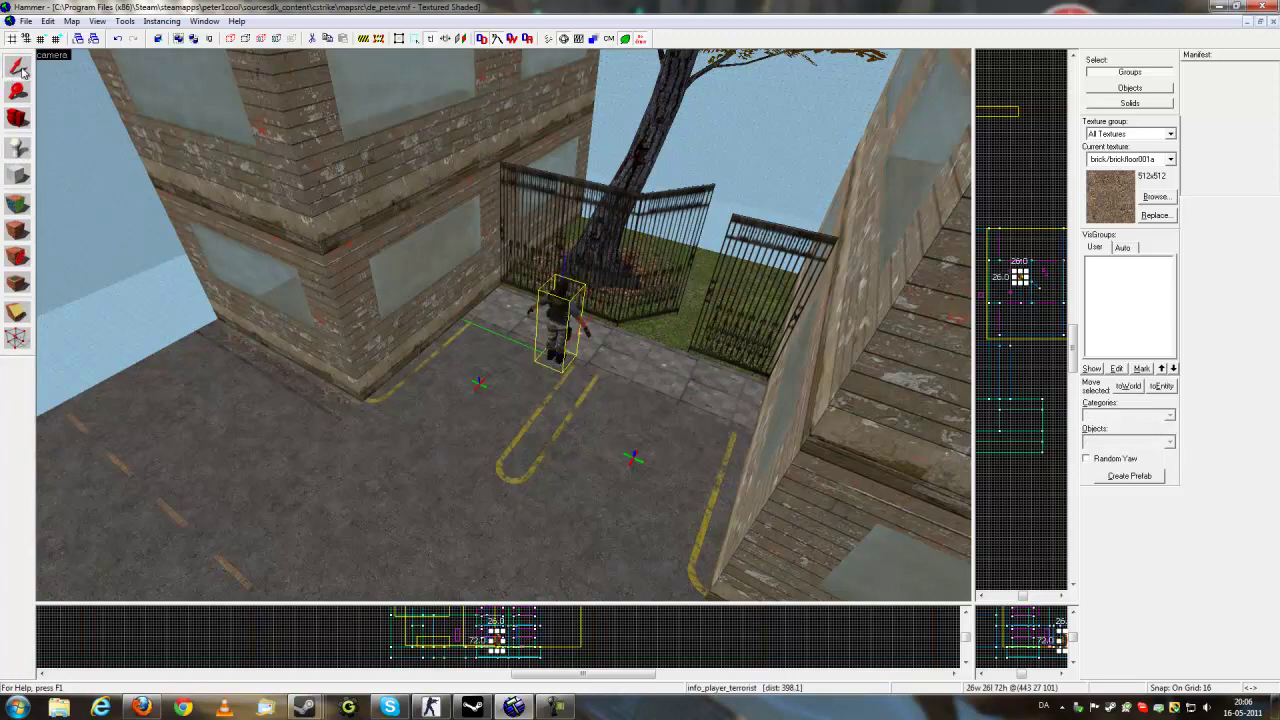
# Change the placed entity's class to prop_detail in its properties and apply the change
pyautogui.doubleClick(570, 312)
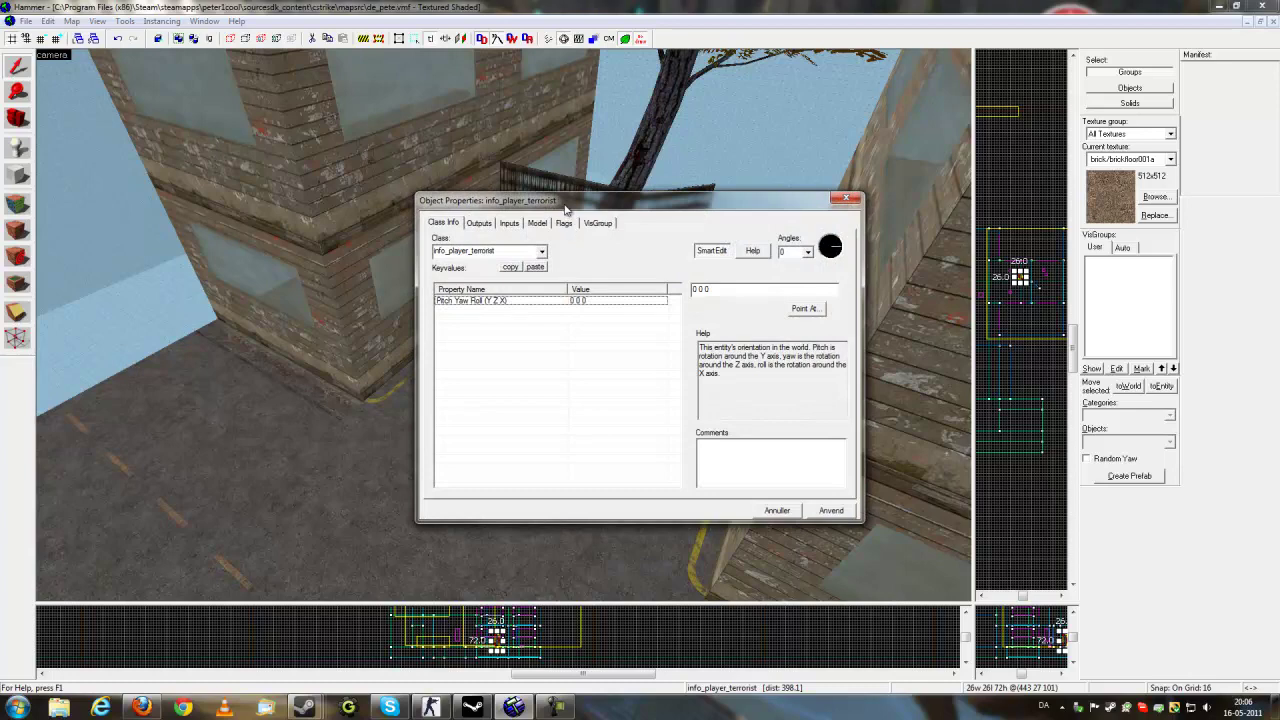
pyautogui.moveTo(565, 208); pyautogui.dragTo(820, 266)
pyautogui.click(761, 310)
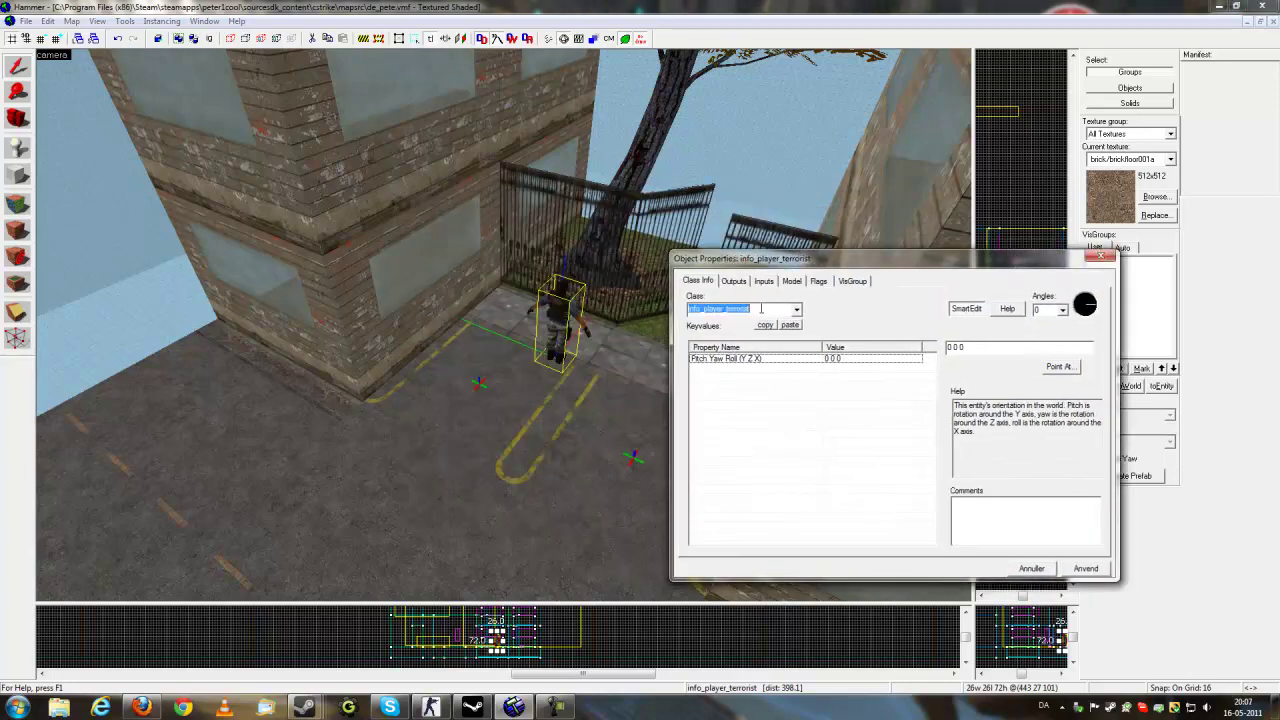
pyautogui.write('prop_')
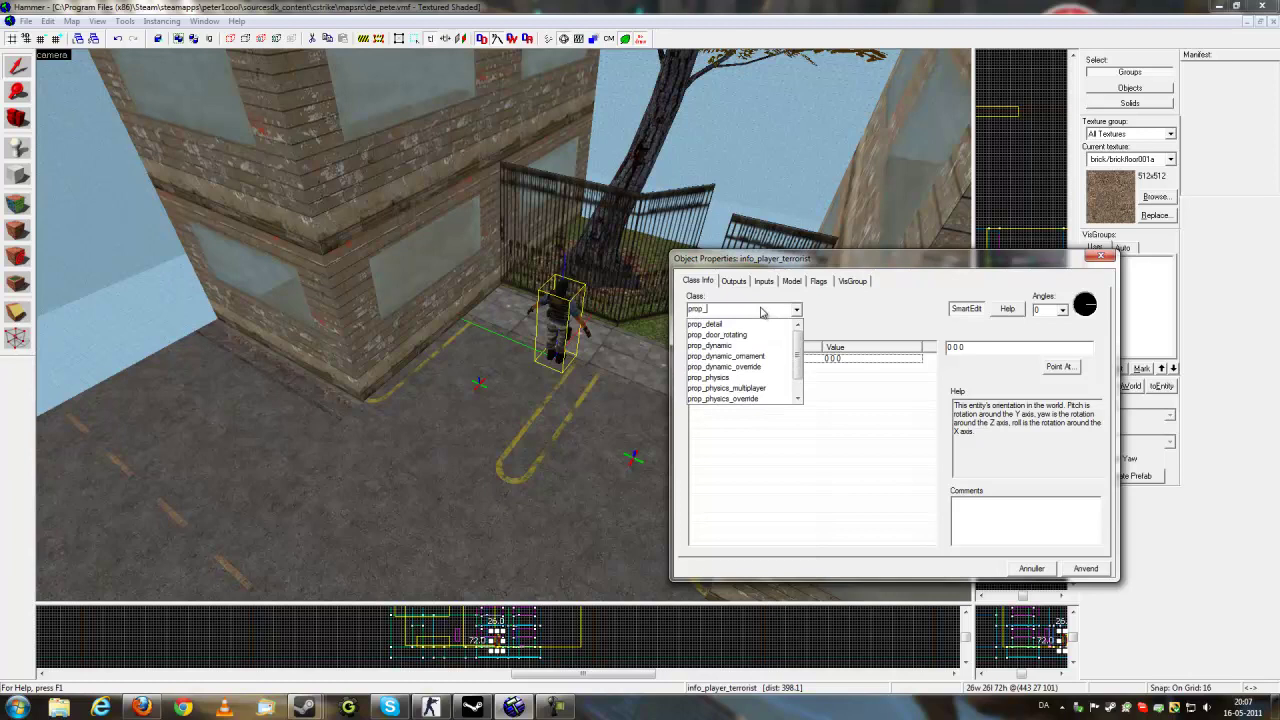
pyautogui.press('Down')
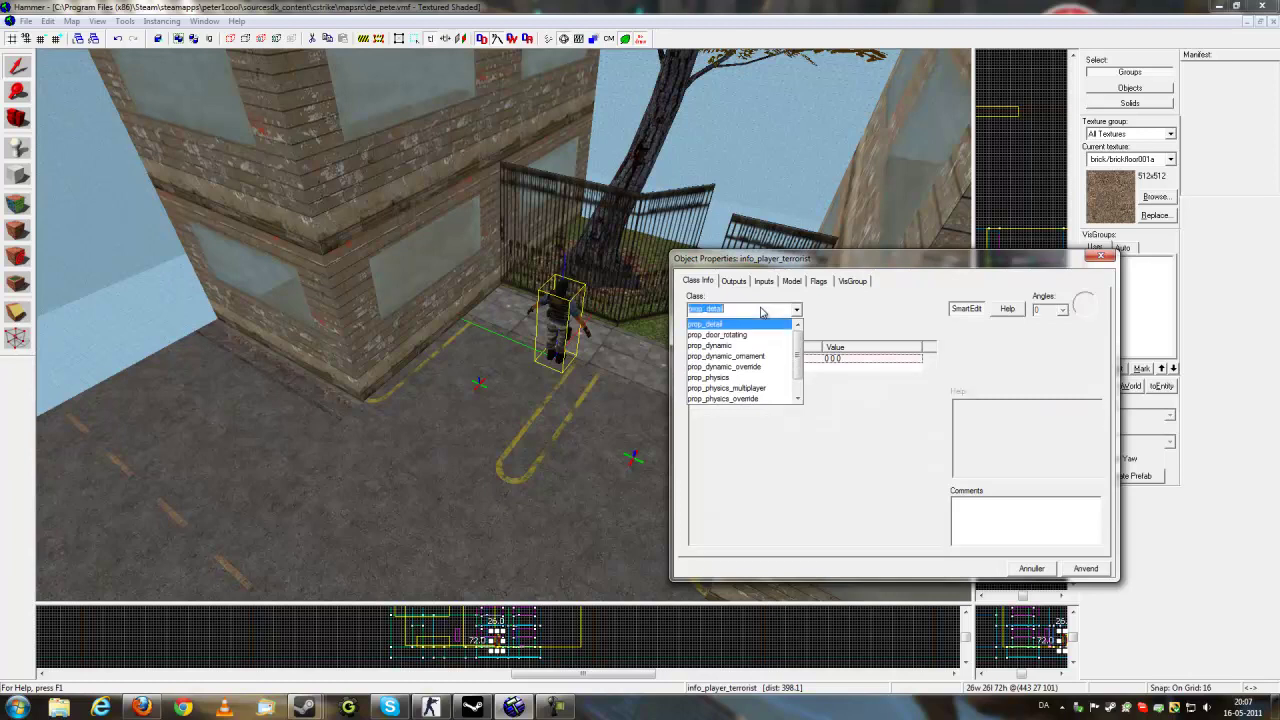
pyautogui.press('Return')
pyautogui.click(832, 204)
pyautogui.click(1085, 568)
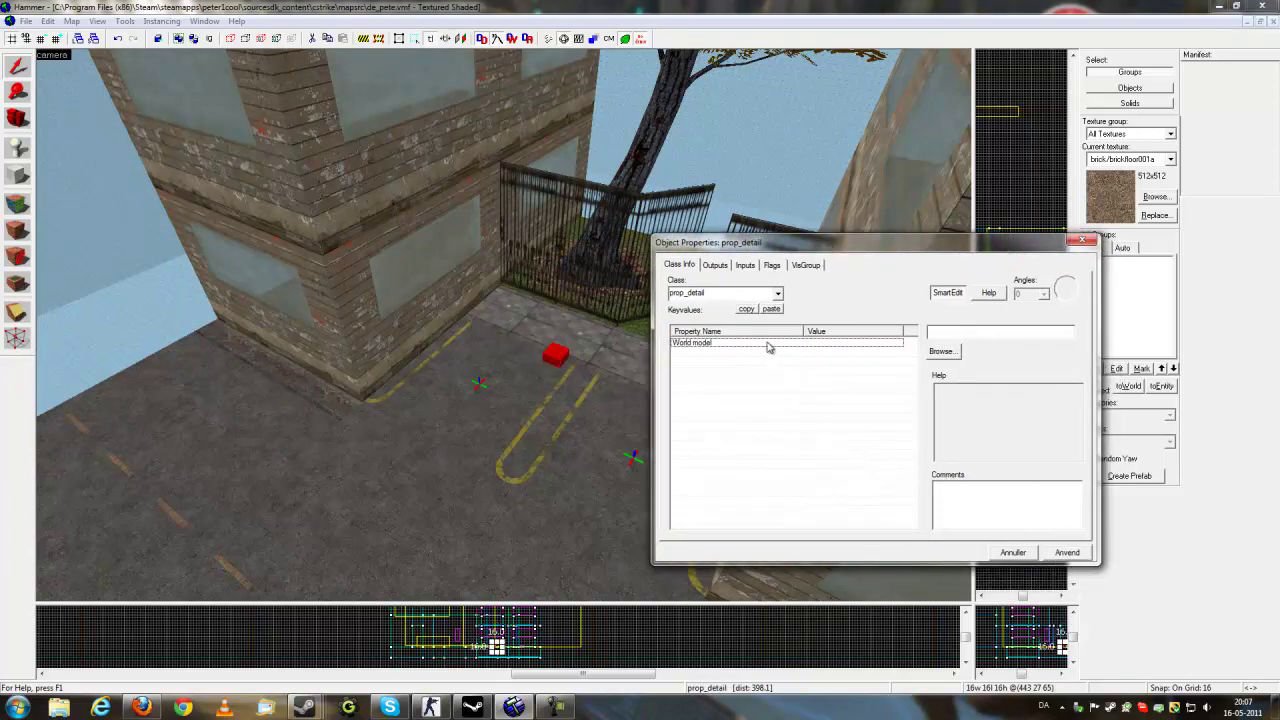
# Open the model browser for the entity's World model property and clear the existing filter text
pyautogui.doubleClick(693, 348)
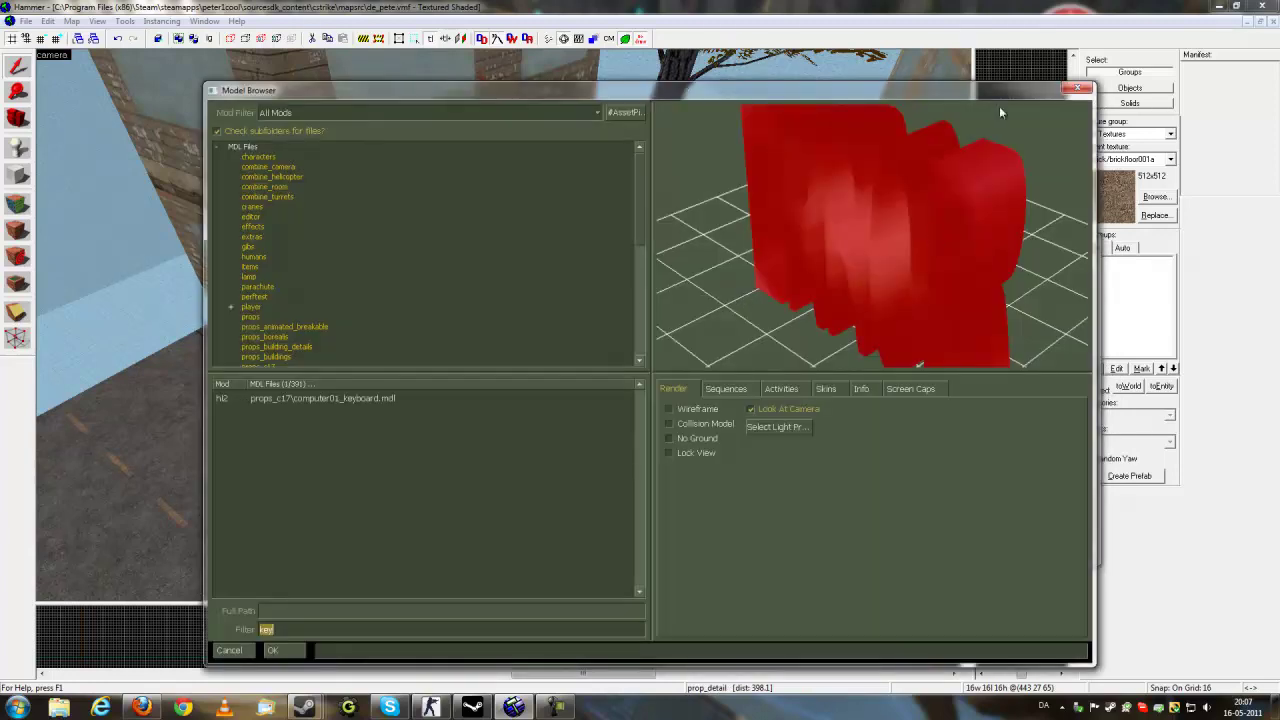
pyautogui.moveTo(999, 95); pyautogui.dragTo(992, 447)
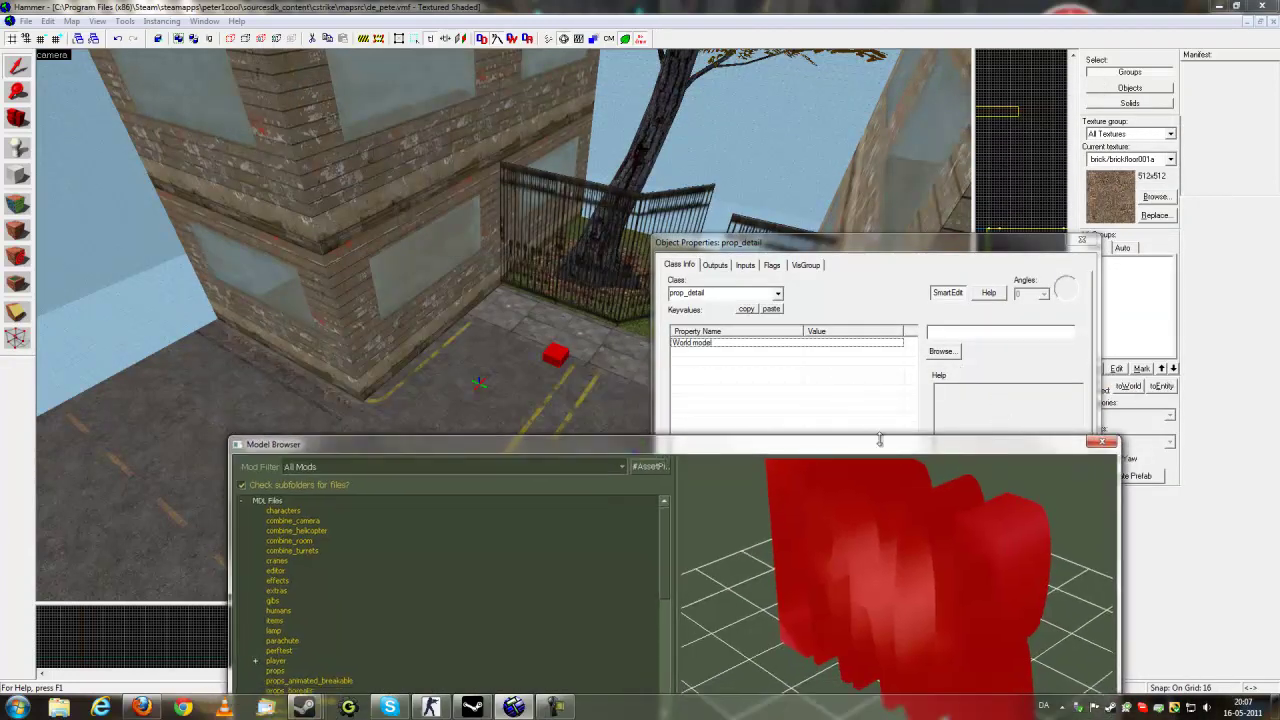
pyautogui.moveTo(880, 443); pyautogui.dragTo(892, 70)
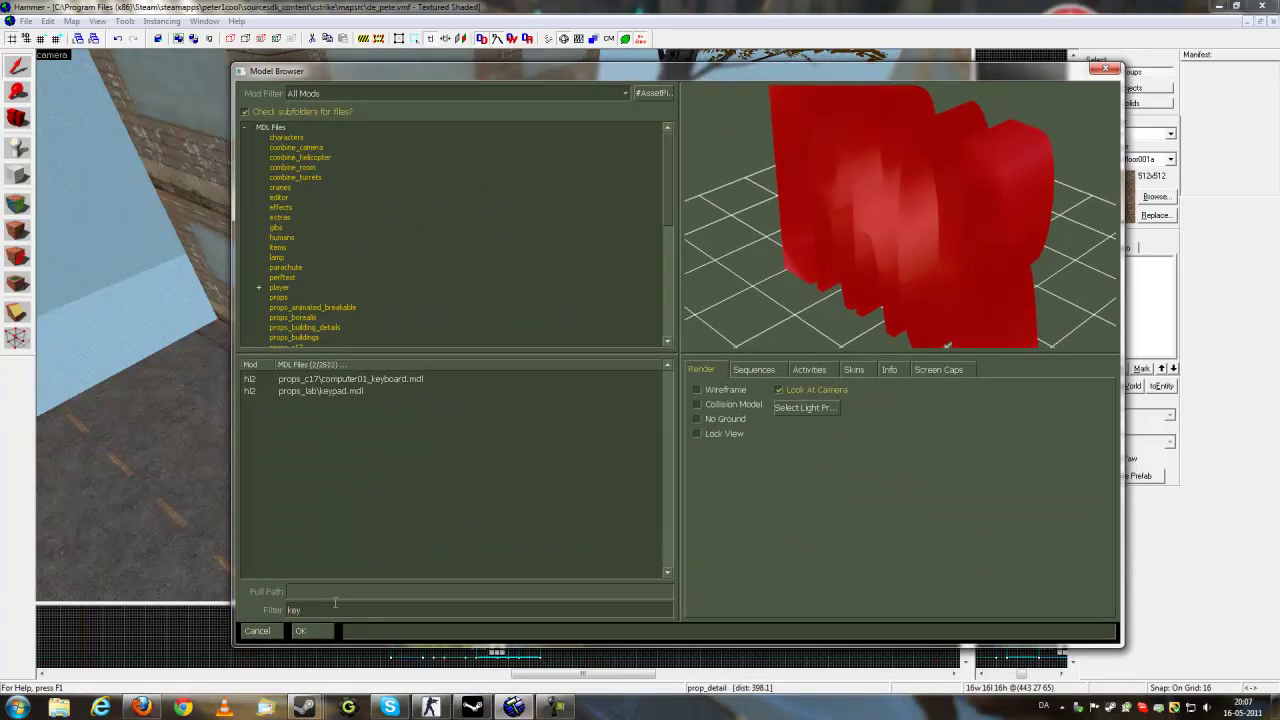
pyautogui.press('BackSpace')
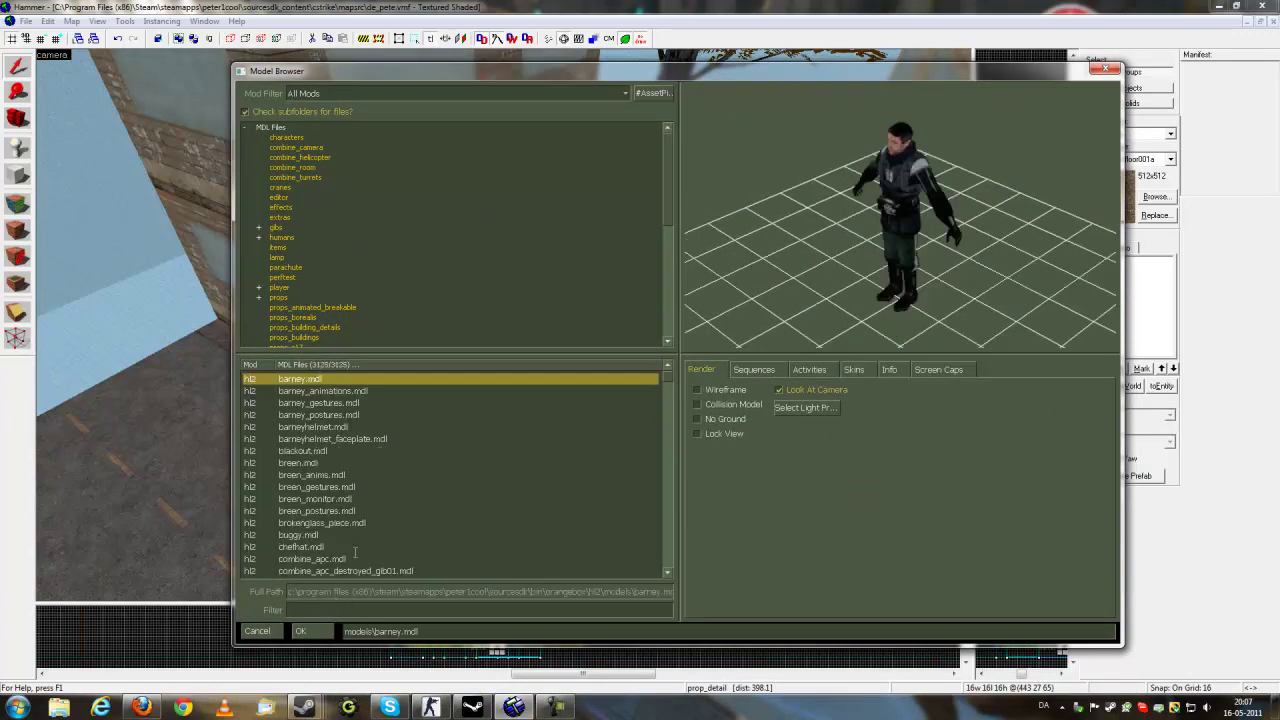
# Preview the barney models, and limit the model list to the props folder
pyautogui.click(410, 402)
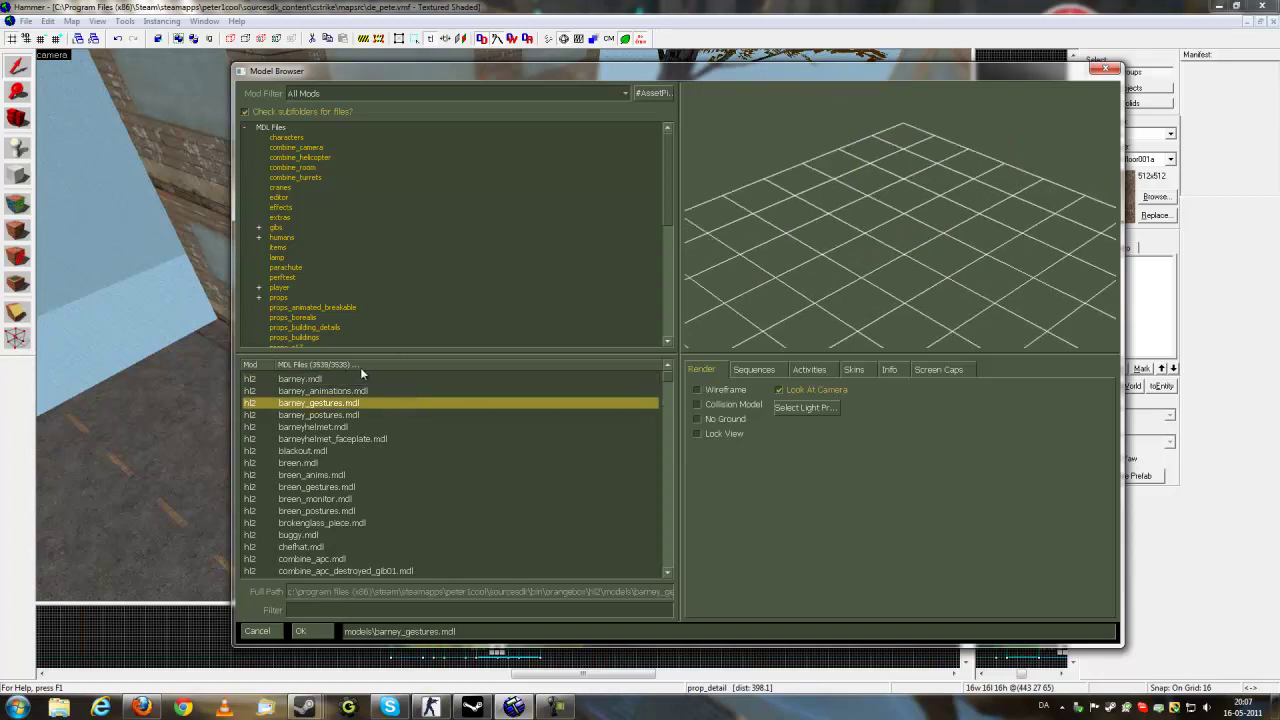
pyautogui.click(305, 382)
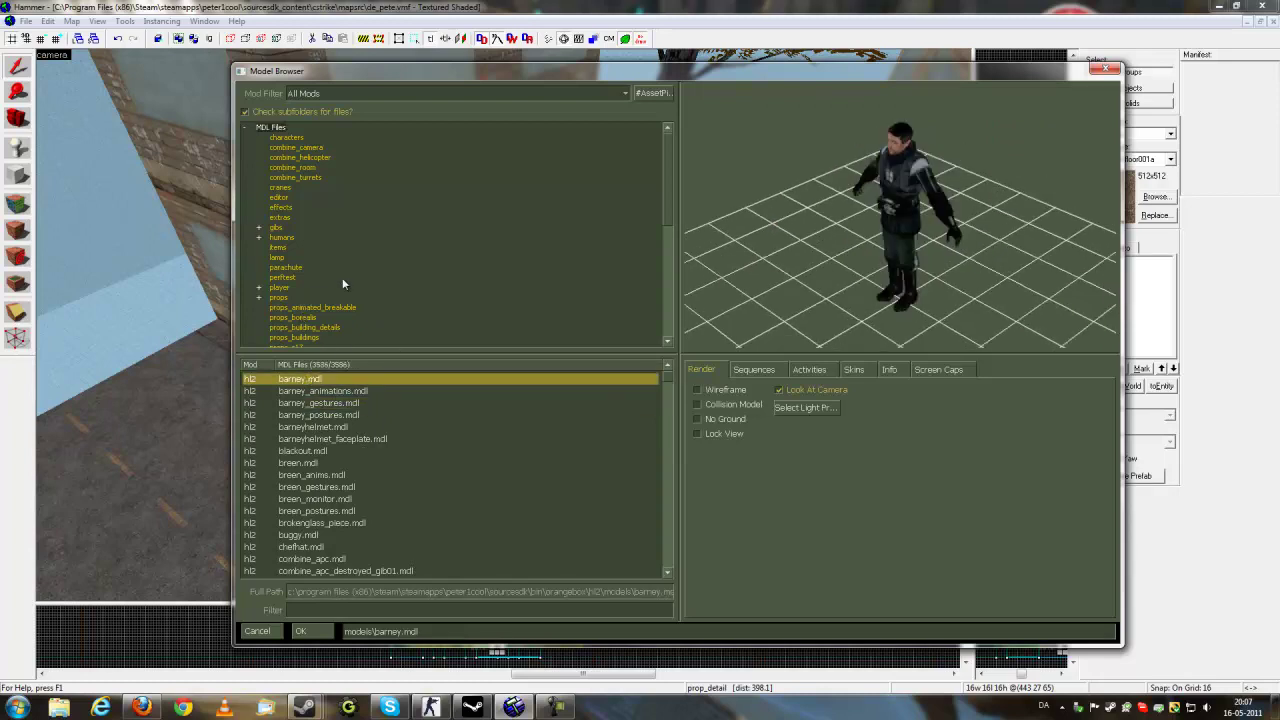
pyautogui.click(283, 297)
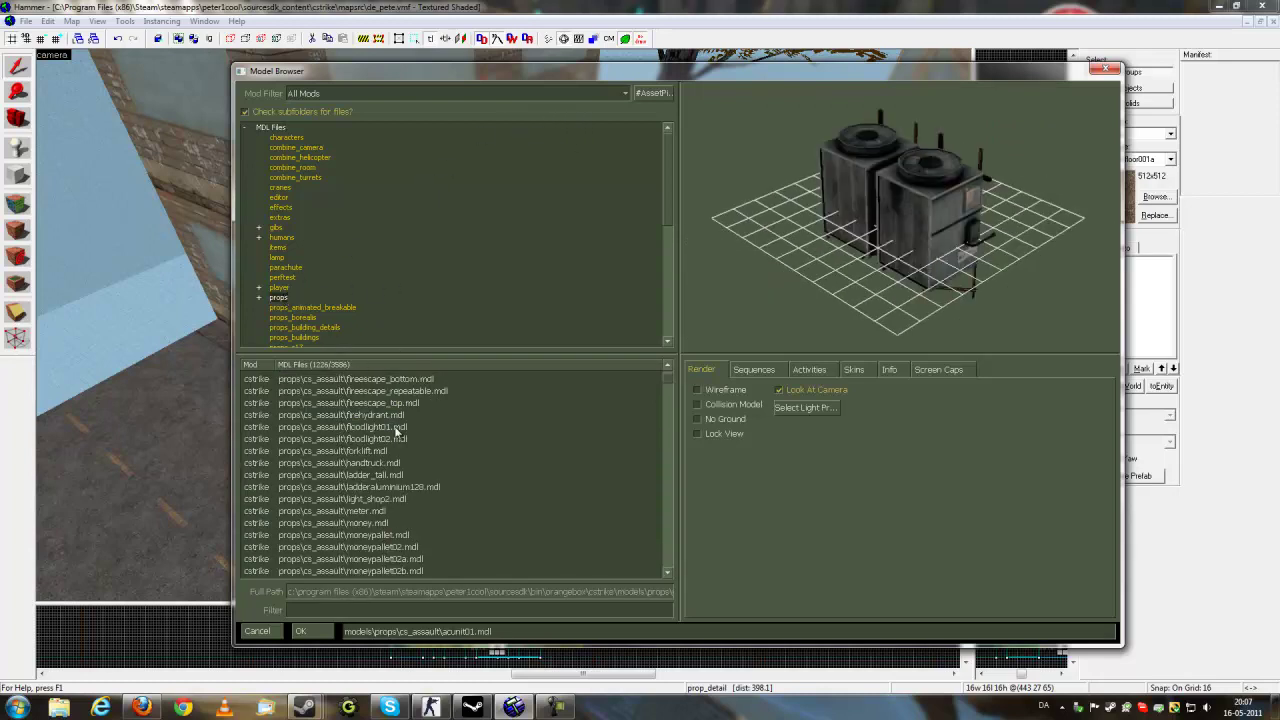
# Examine the prop models from the cs_assault, cs_italy and cs_militia folders one after another in the preview
pyautogui.click(397, 427)
pyautogui.moveTo(900, 216); pyautogui.dragTo(921, 237)
pyautogui.click(362, 451)
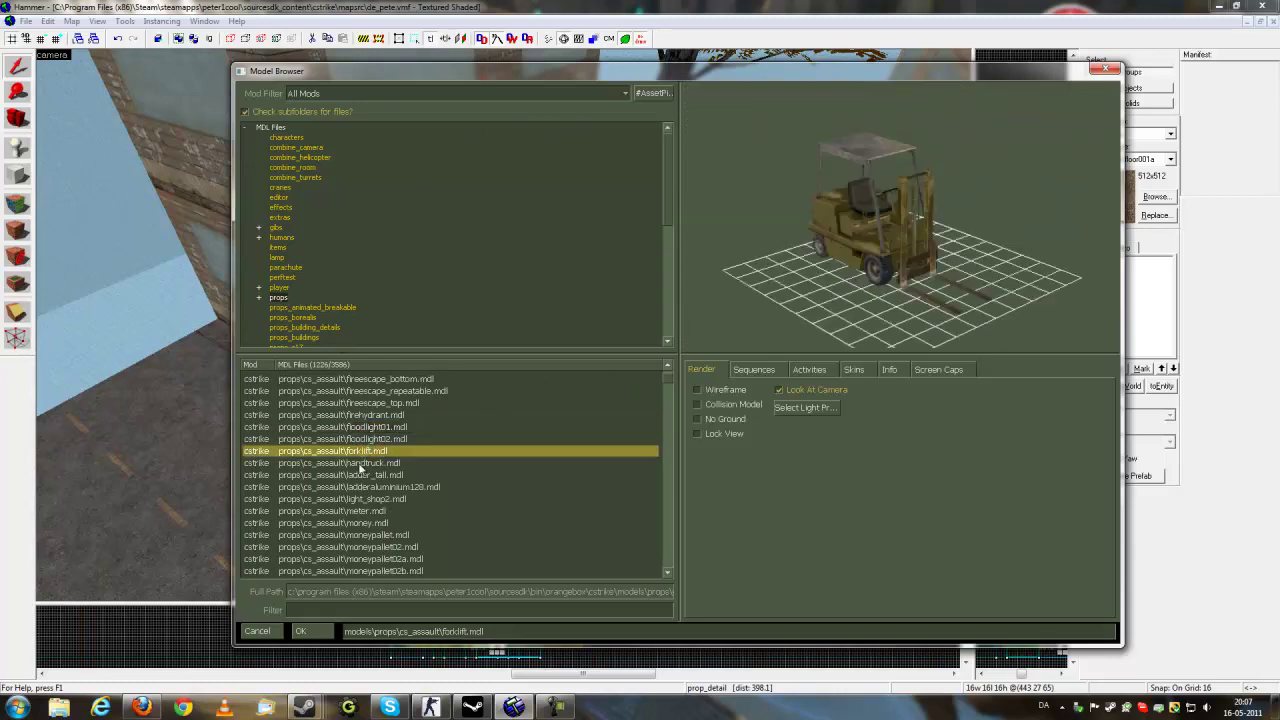
pyautogui.press('Down')
pyautogui.press('Down')
pyautogui.press('Down')
pyautogui.press('Down')
pyautogui.press('Down')
pyautogui.press('Down')
pyautogui.press('Down')
pyautogui.press('Down')
pyautogui.press('Down')
pyautogui.press('Down')
pyautogui.press('Down')
pyautogui.press('Down')
pyautogui.press('Down')
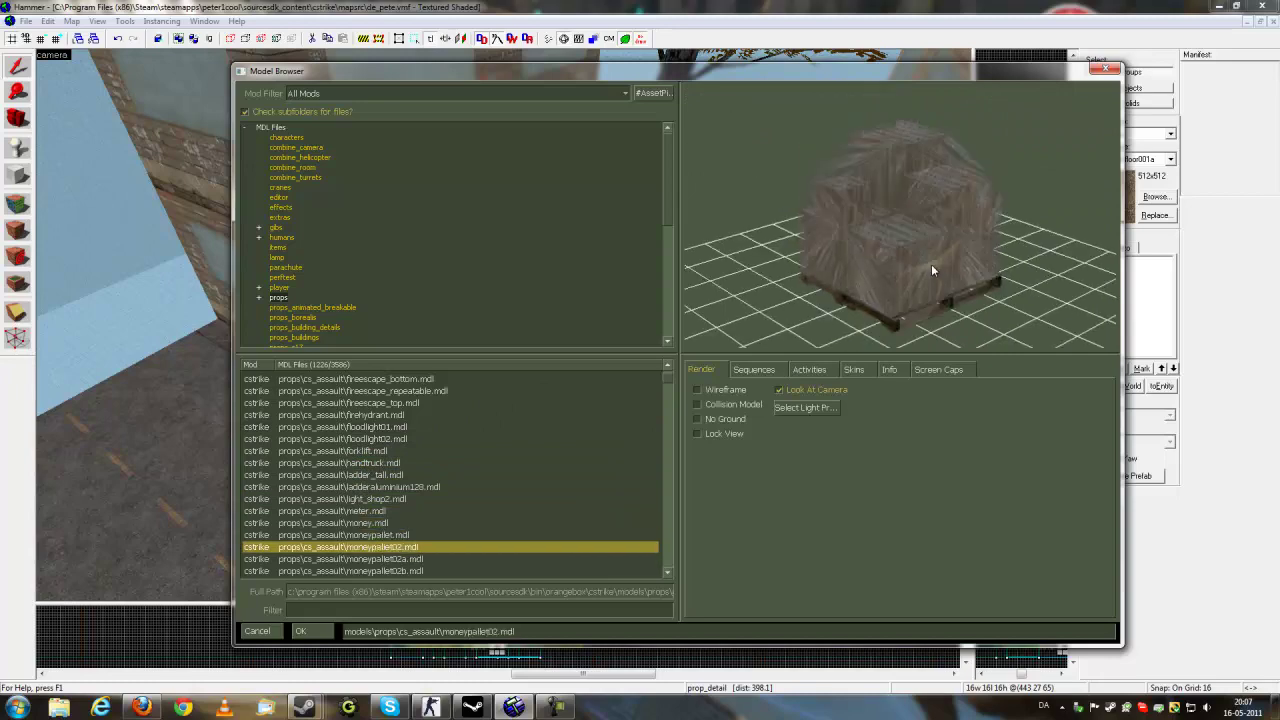
pyautogui.press('Down')
pyautogui.press('Down')
pyautogui.press('Down')
pyautogui.press('Down')
pyautogui.press('Down')
pyautogui.press('Down')
pyautogui.press('Down')
pyautogui.press('Down')
pyautogui.press('Down')
pyautogui.press('Down')
pyautogui.press('Down')
pyautogui.press('Down')
pyautogui.press('Down')
pyautogui.press('Down')
pyautogui.press('Down')
pyautogui.press('Down')
pyautogui.press('Down')
pyautogui.press('Down')
pyautogui.press('Down')
pyautogui.press('Down')
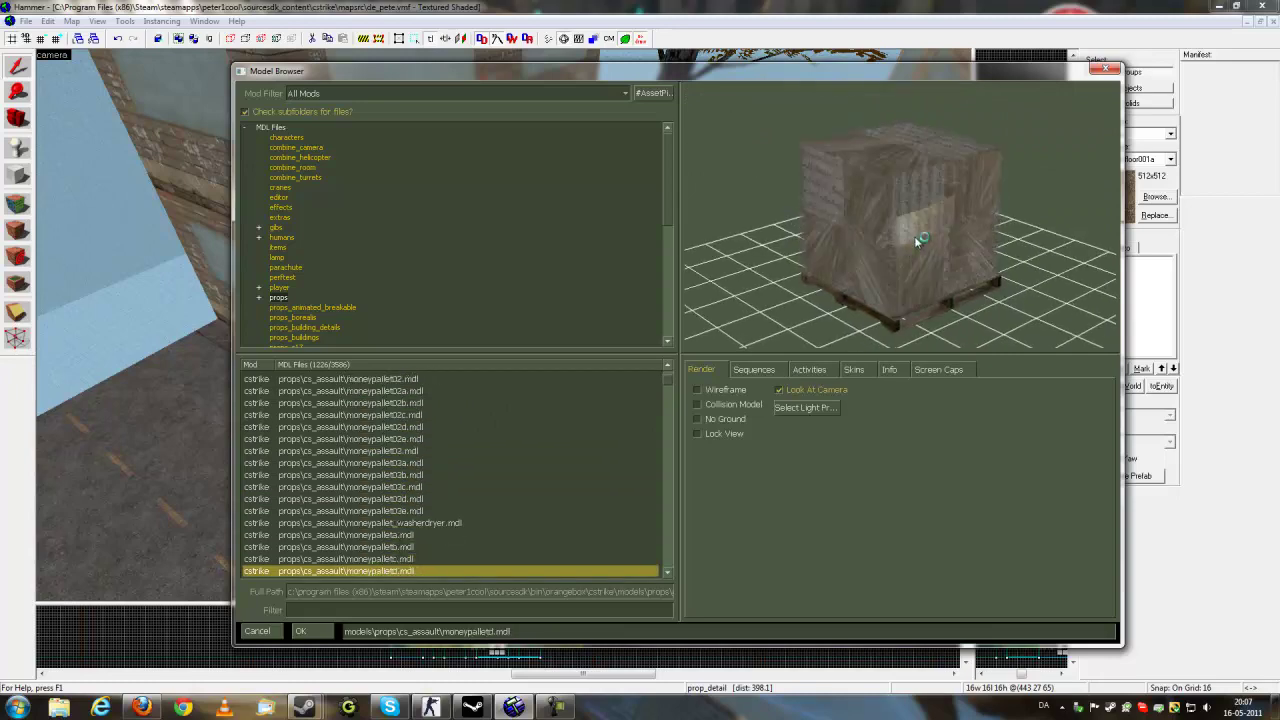
pyautogui.press('Down')
pyautogui.press('Down')
pyautogui.press('Down')
pyautogui.press('Down')
pyautogui.press('Down')
pyautogui.press('Down')
pyautogui.press('Down')
pyautogui.press('Down')
pyautogui.press('Down')
pyautogui.press('Down')
pyautogui.press('Down')
pyautogui.press('Down')
pyautogui.press('Down')
pyautogui.press('Down')
pyautogui.press('Down')
pyautogui.press('Down')
pyautogui.press('Down')
pyautogui.press('Down')
pyautogui.press('Down')
pyautogui.press('Down')
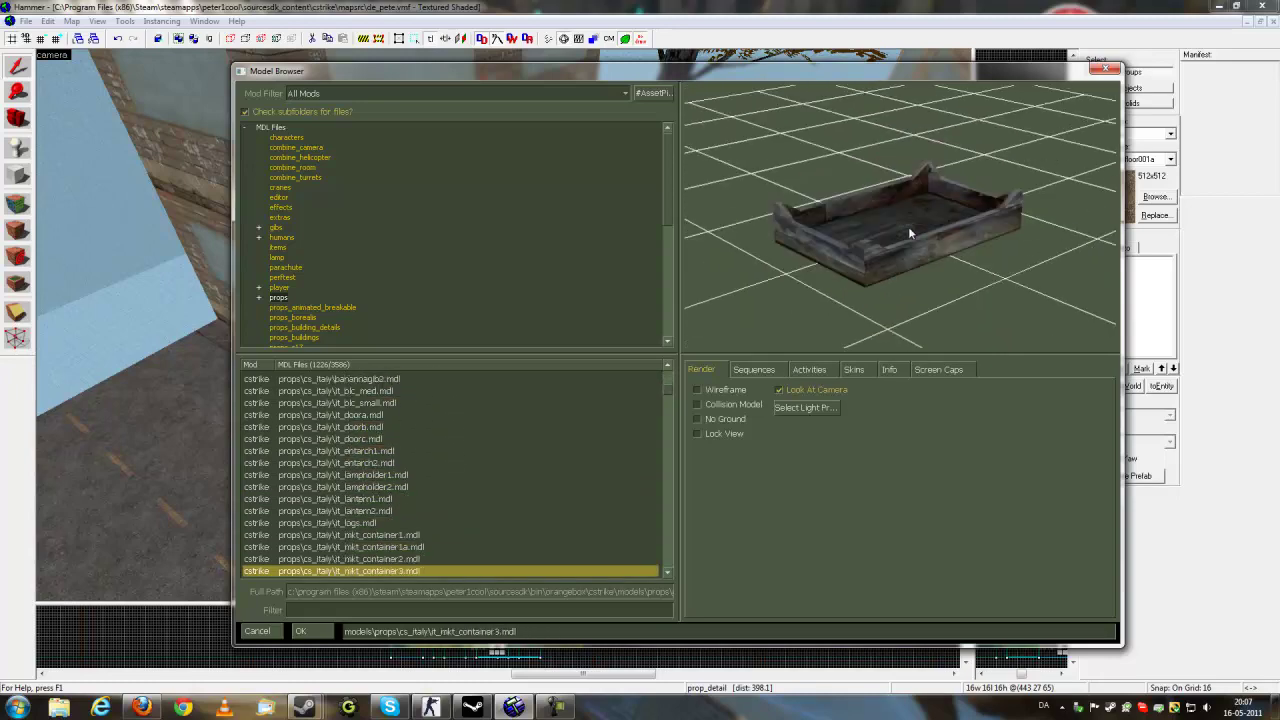
pyautogui.press('Down')
pyautogui.press('Down')
pyautogui.press('Down')
pyautogui.press('Down')
pyautogui.press('Down')
pyautogui.press('Down')
pyautogui.press('Down')
pyautogui.press('Down')
pyautogui.press('Down')
pyautogui.press('Down')
pyautogui.press('Down')
pyautogui.press('Down')
pyautogui.press('Down')
pyautogui.press('Down')
pyautogui.press('Down')
pyautogui.press('Down')
pyautogui.press('Down')
pyautogui.press('Down')
pyautogui.press('Down')
pyautogui.press('Down')
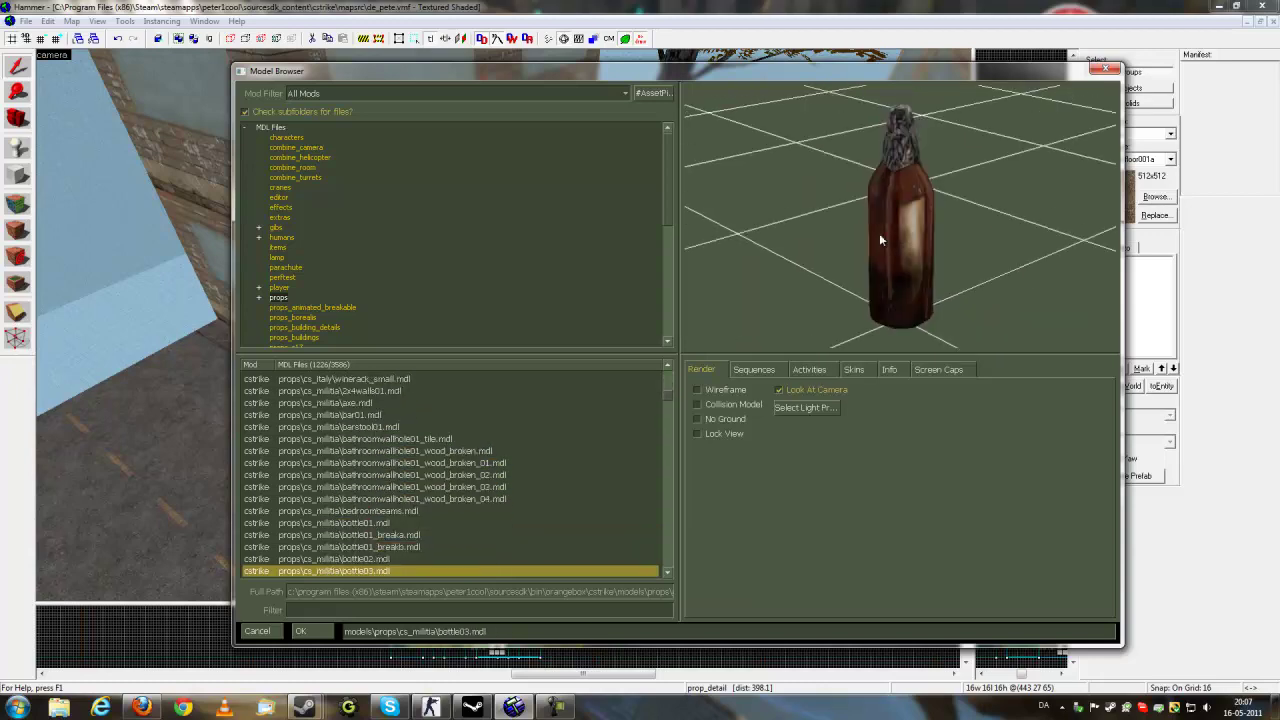
pyautogui.press('Down')
pyautogui.press('Down')
pyautogui.press('Down')
pyautogui.press('Down')
pyautogui.press('Down')
pyautogui.press('Down')
pyautogui.press('Down')
pyautogui.press('Down')
pyautogui.press('Down')
pyautogui.press('Down')
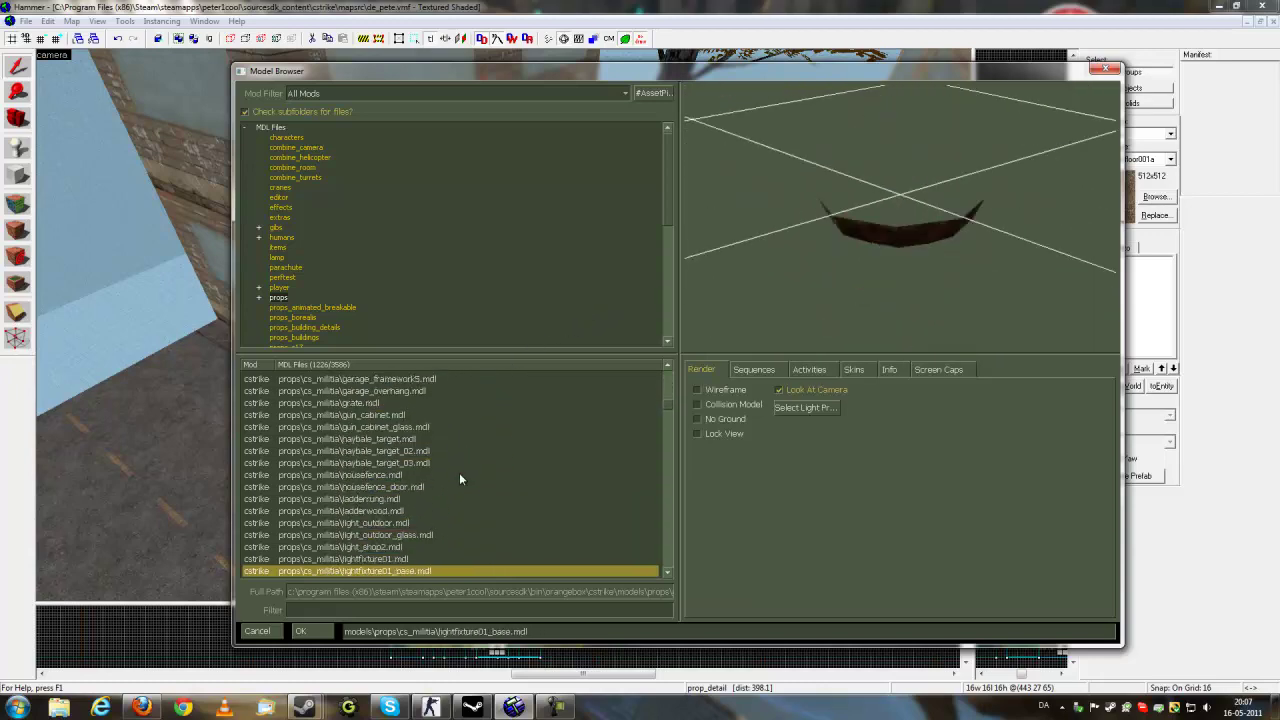
pyautogui.press('Up')
pyautogui.press('Up')
pyautogui.press('Up')
pyautogui.press('Up')
pyautogui.press('Up')
pyautogui.press('Up')
pyautogui.press('Up')
pyautogui.press('Up')
pyautogui.press('Up')
pyautogui.press('Up')
pyautogui.press('Up')
pyautogui.press('Up')
pyautogui.press('Up')
pyautogui.press('Up')
pyautogui.press('Up')
pyautogui.press('Up')
pyautogui.press('Up')
pyautogui.press('Up')
pyautogui.press('Up')
pyautogui.press('Up')
pyautogui.press('Up')
pyautogui.press('Up')
pyautogui.press('Up')
pyautogui.press('Up')
pyautogui.press('Up')
pyautogui.press('Up')
pyautogui.press('Up')
pyautogui.press('Up')
pyautogui.press('Up')
pyautogui.press('Up')
pyautogui.press('Up')
pyautogui.press('Up')
pyautogui.press('Up')
pyautogui.press('Up')
pyautogui.press('Up')
pyautogui.press('Up')
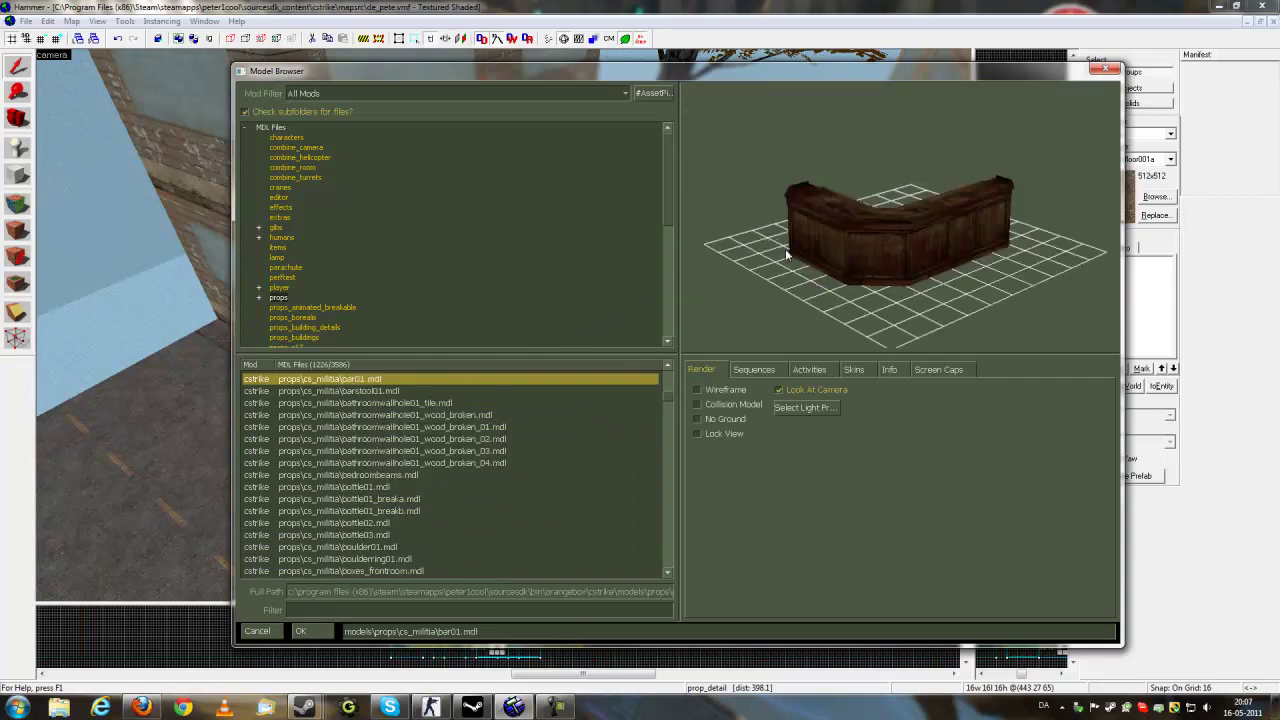
# Filter the props model list by "car" and preview car_militia.mdl among the matching models
pyautogui.moveTo(519, 78); pyautogui.dragTo(550, 72)
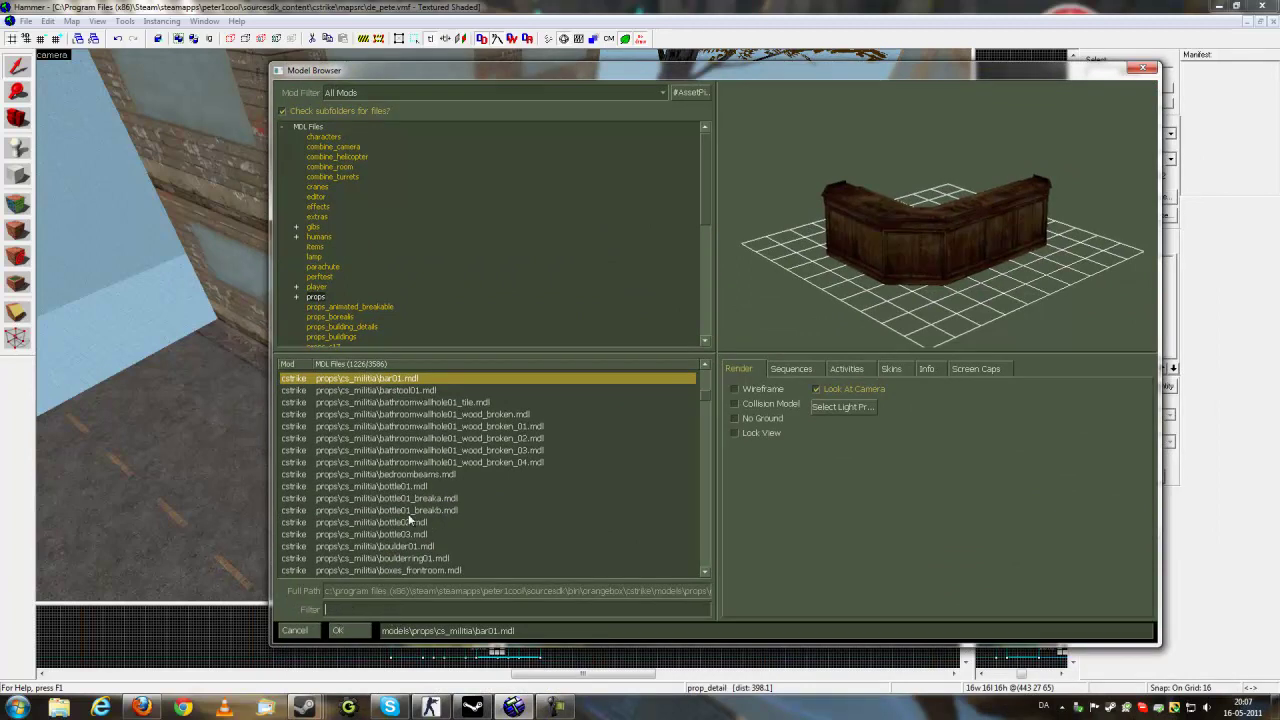
pyautogui.write('car')
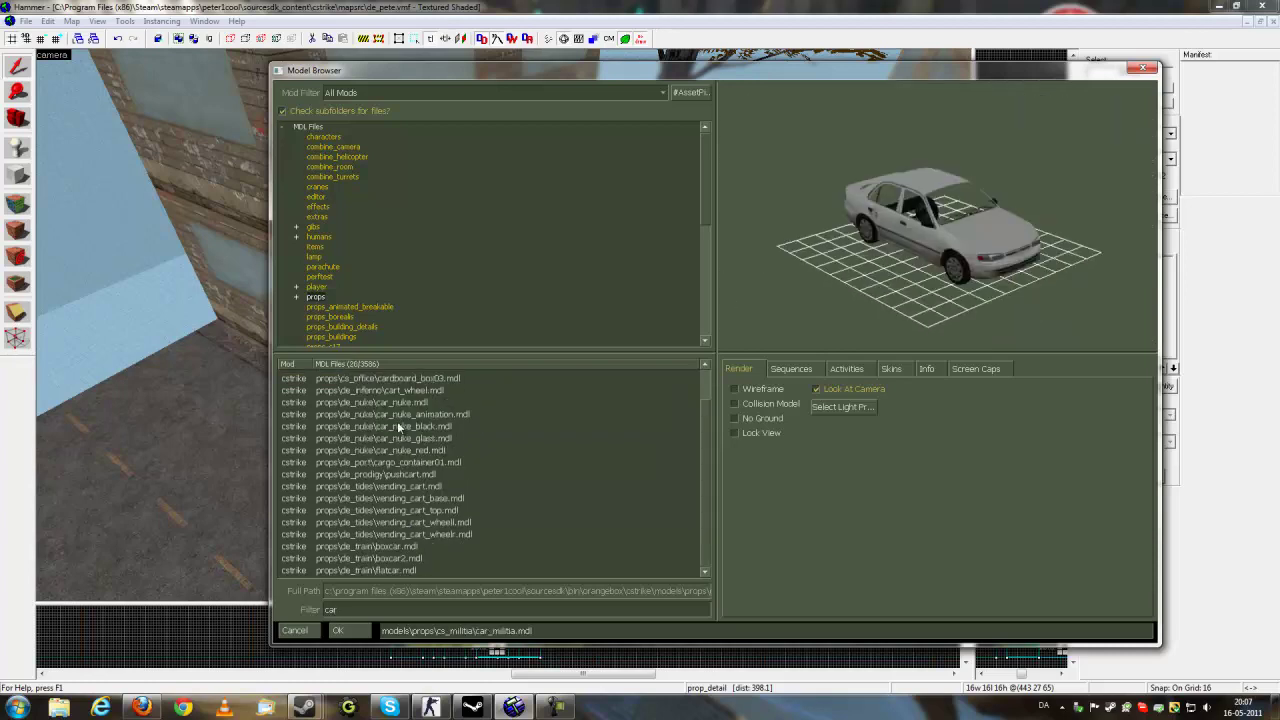
pyautogui.click(412, 391)
pyautogui.press('Up')
pyautogui.press('Up')
pyautogui.press('Up')
pyautogui.press('Up')
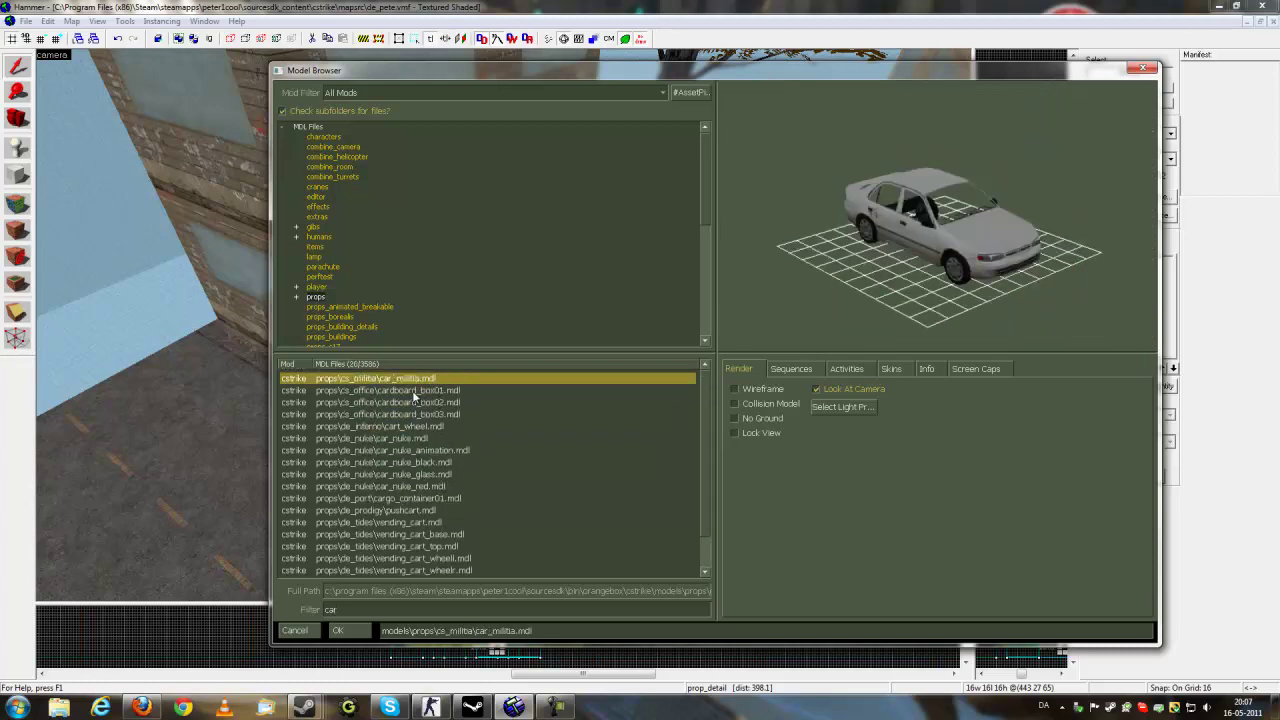
# Compare the de_nuke car models, choose car_nuke_animation.mdl as the entity's world model and apply it
pyautogui.press('Down')
pyautogui.press('Down')
pyautogui.press('Down')
pyautogui.press('Down')
pyautogui.press('Down')
pyautogui.press('Down')
pyautogui.press('Down')
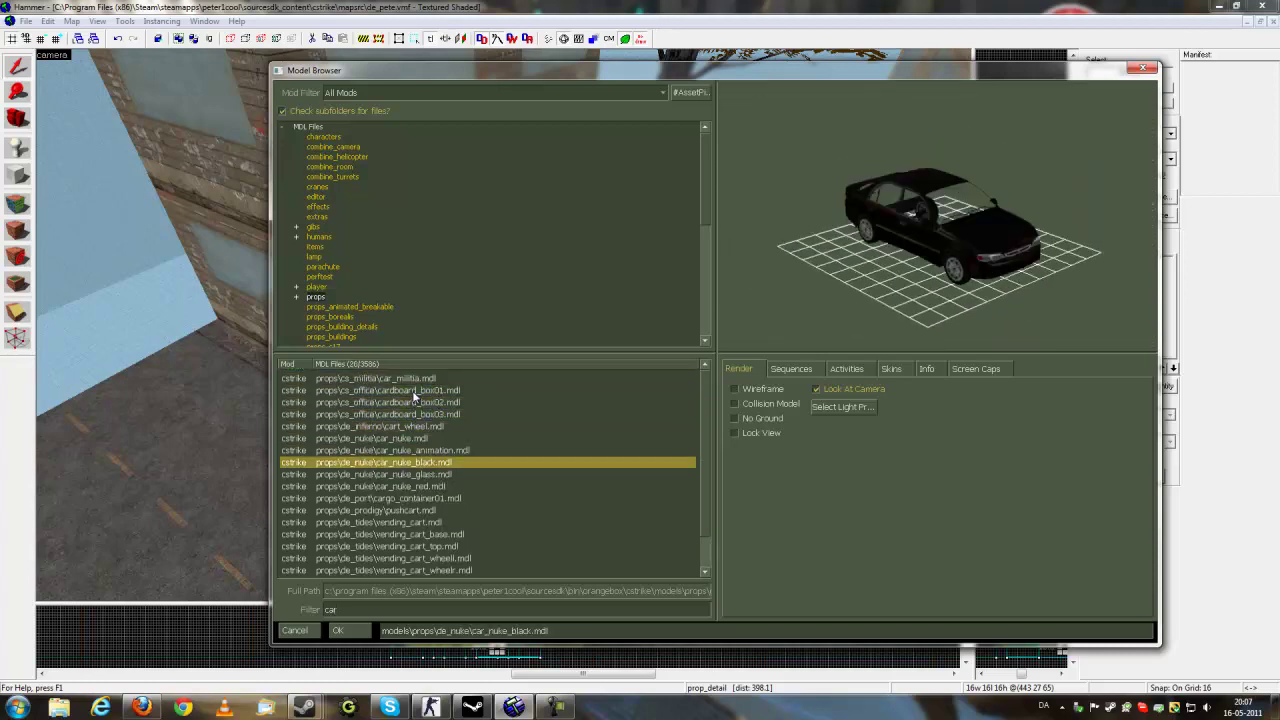
pyautogui.press('Up')
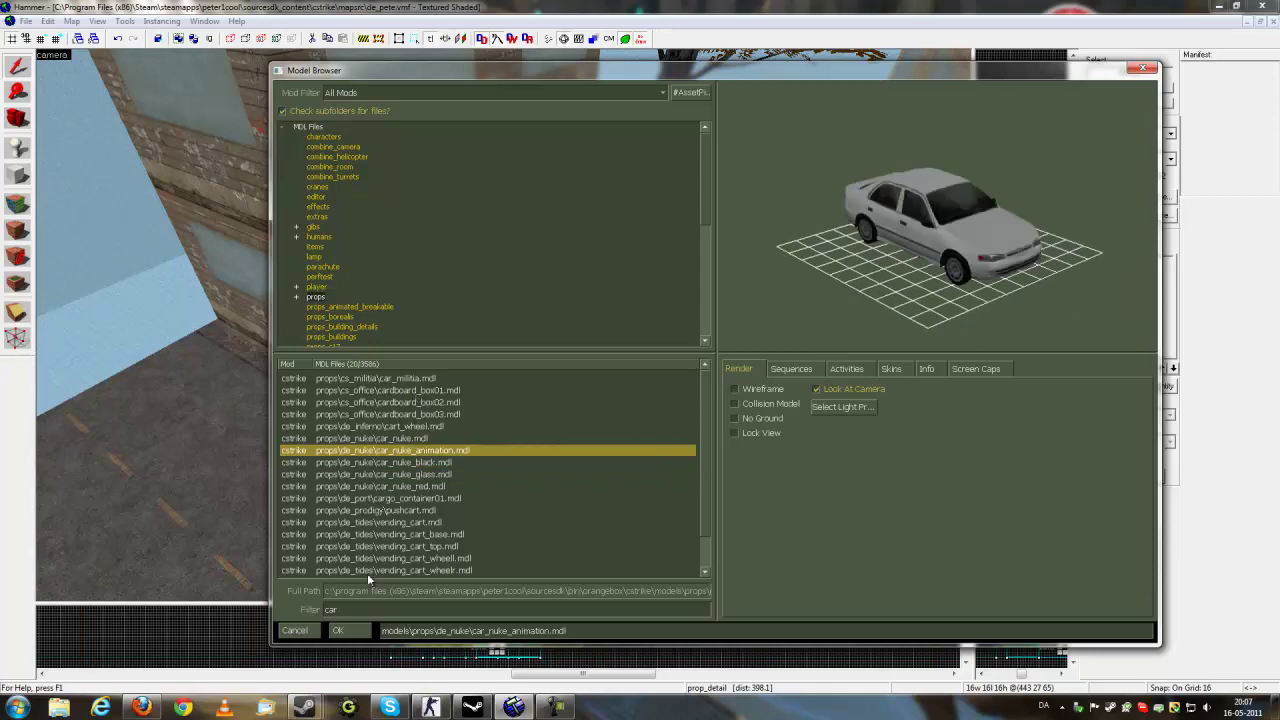
pyautogui.click(349, 634)
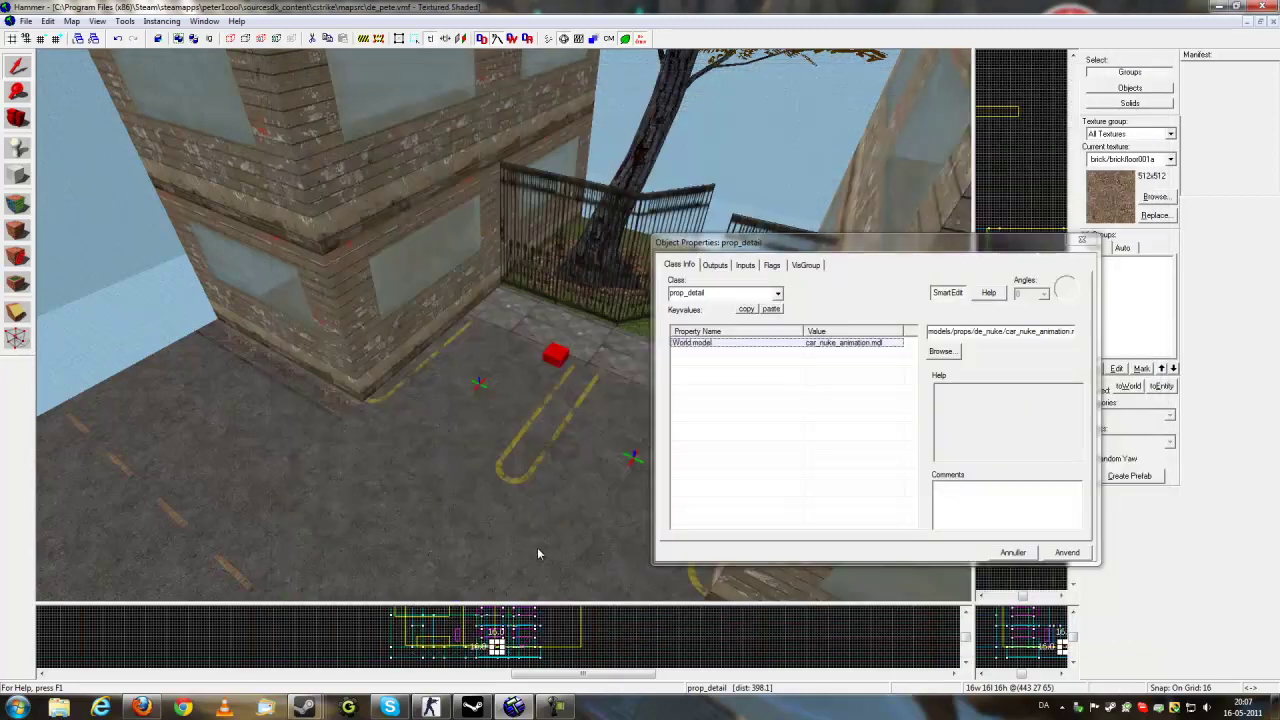
pyautogui.click(1066, 552)
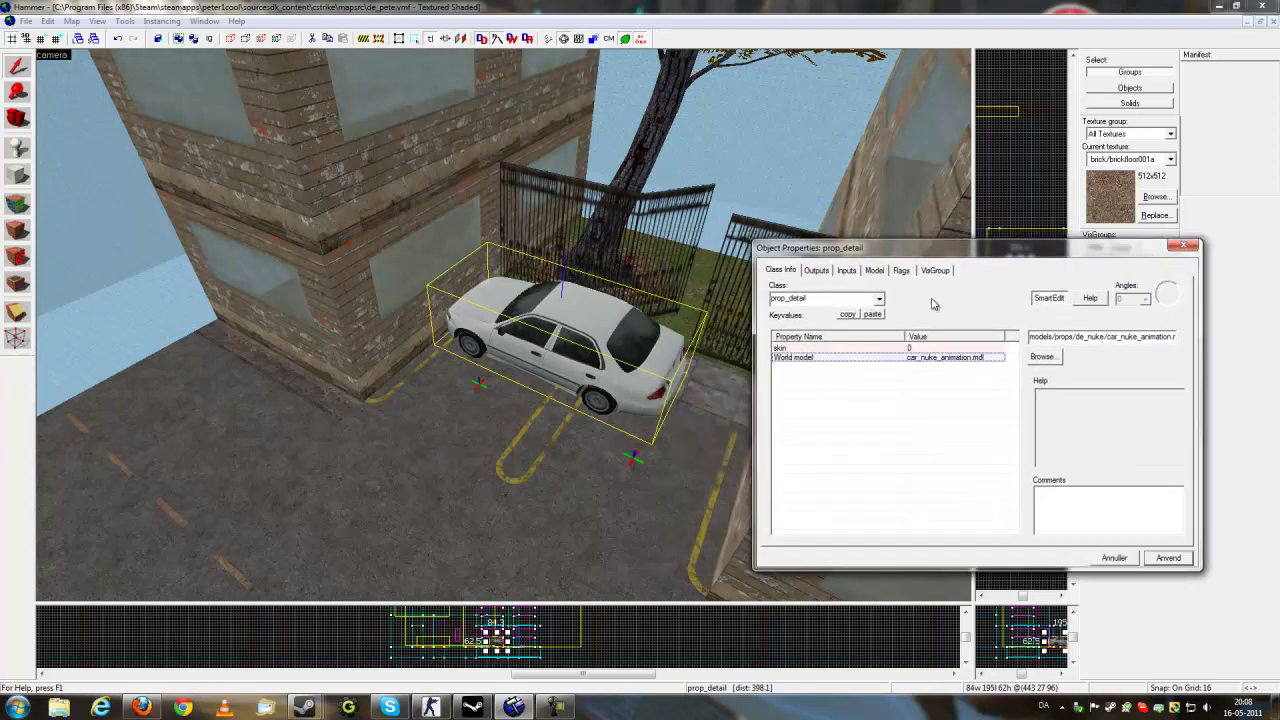
pyautogui.click(632, 360)
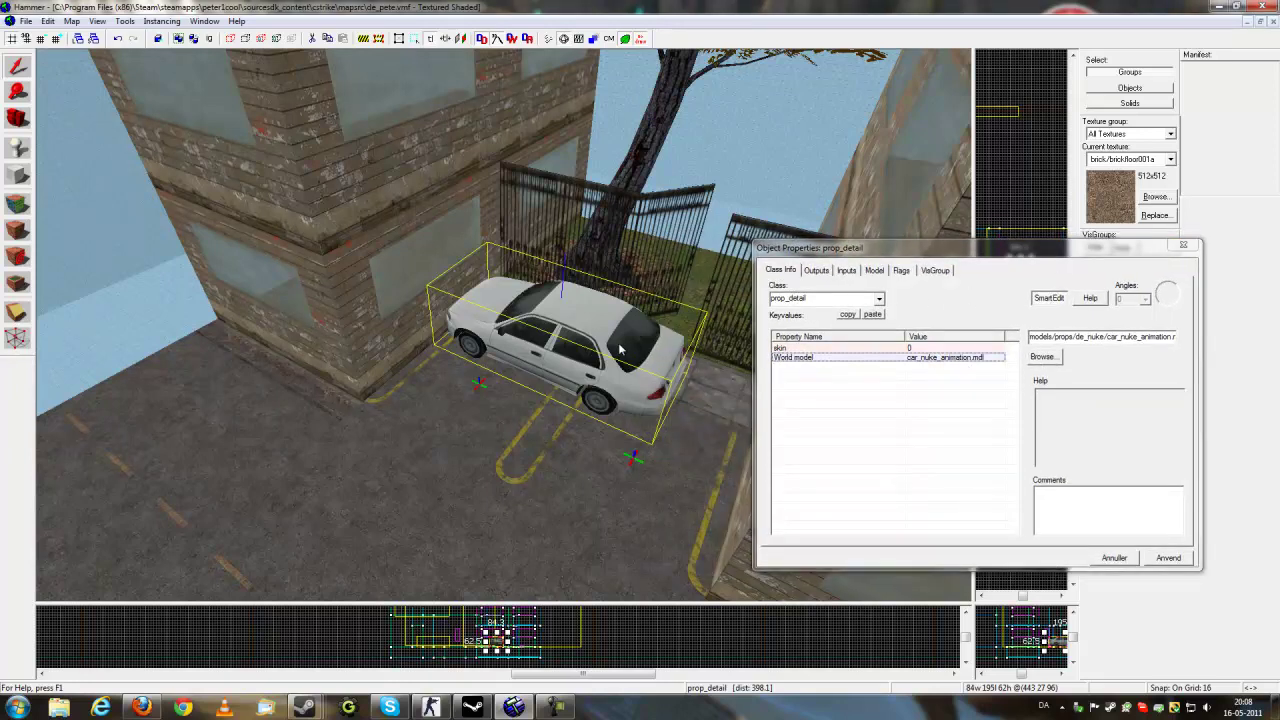
# Reopen the model browser and check which prop types car_nuke_animation.mdl and car_nuke.mdl support, keeping car_nuke_animation.mdl chosen
pyautogui.click(1042, 357)
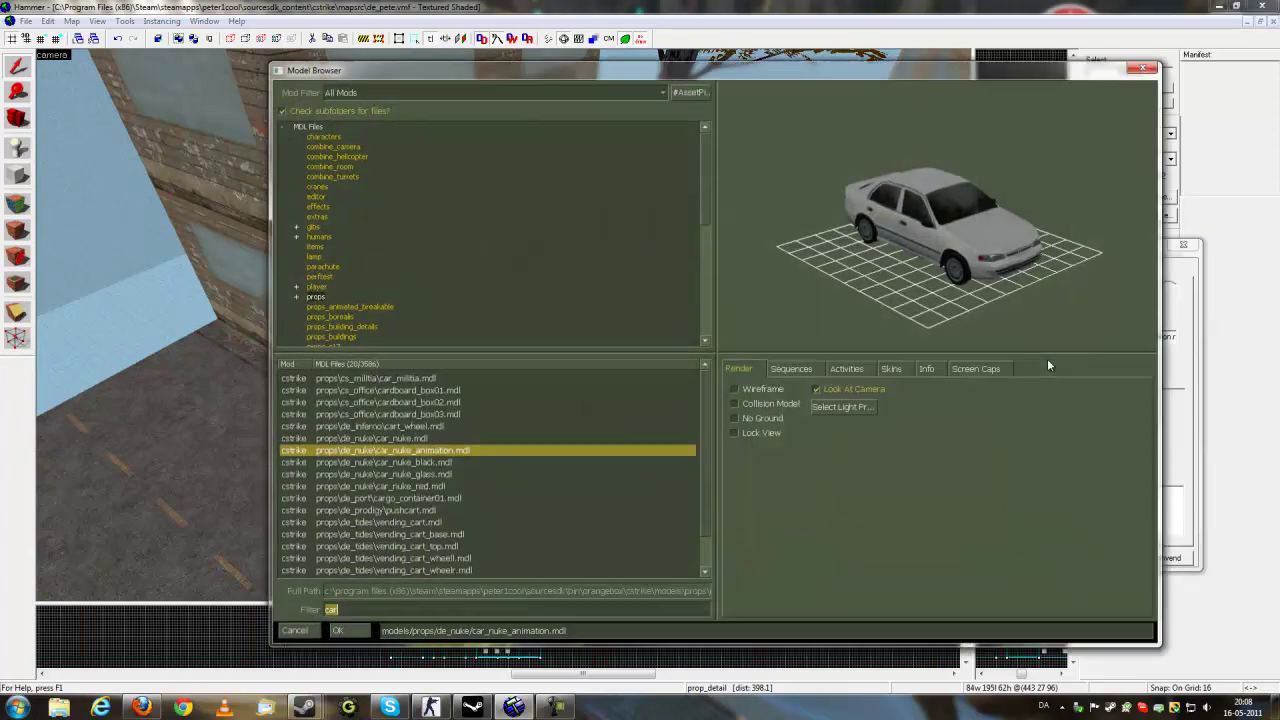
pyautogui.moveTo(986, 72); pyautogui.dragTo(875, 67)
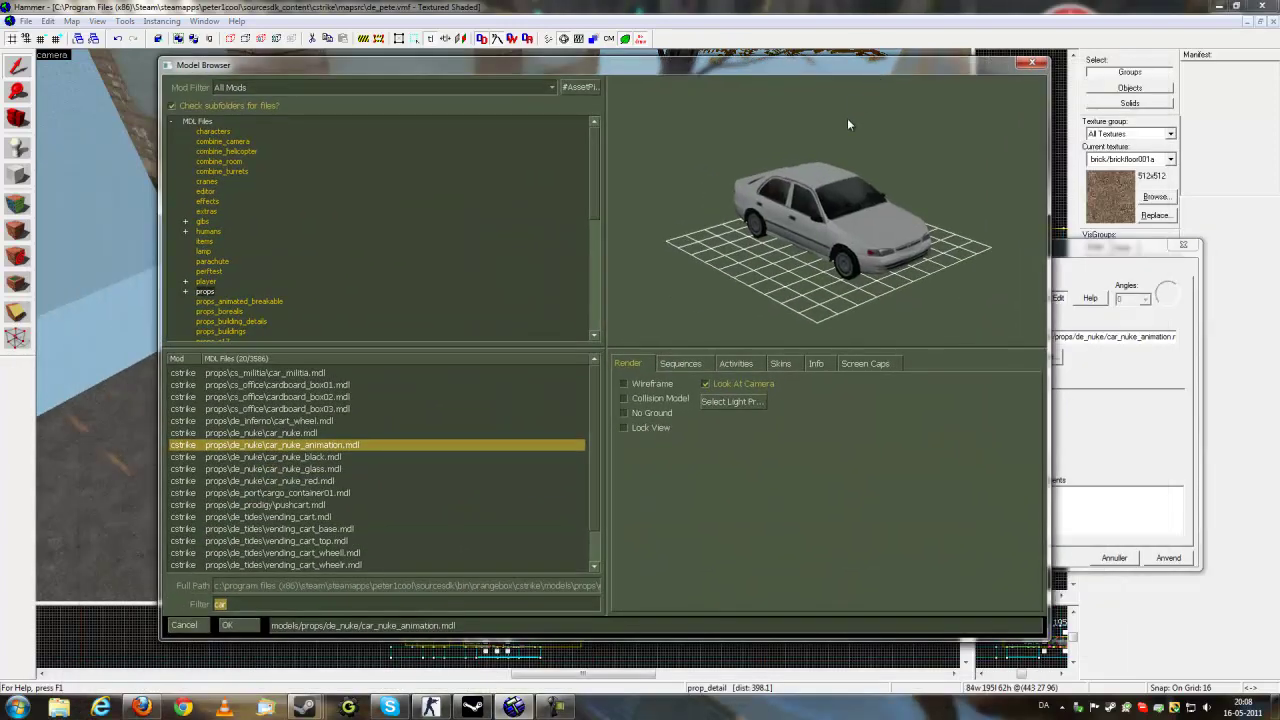
pyautogui.click(781, 364)
pyautogui.click(750, 365)
pyautogui.click(818, 364)
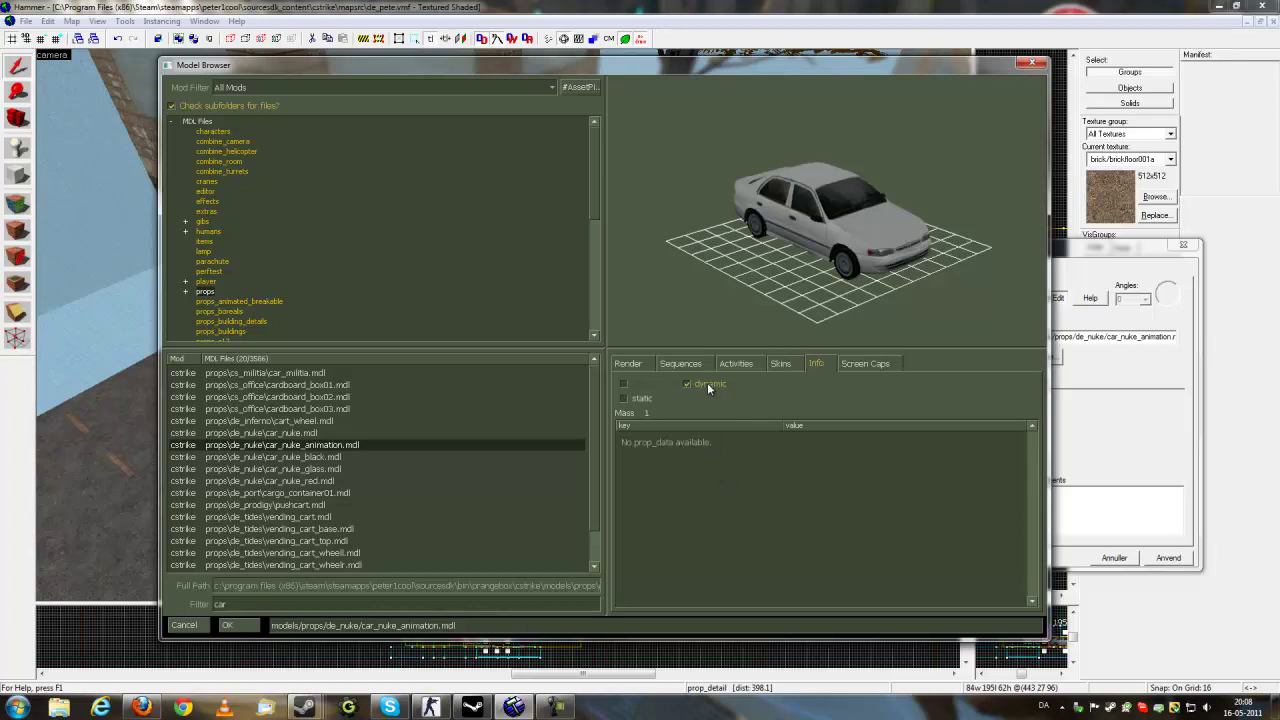
pyautogui.click(327, 434)
pyautogui.press('Up')
pyautogui.press('Up')
pyautogui.press('Down')
pyautogui.press('Down')
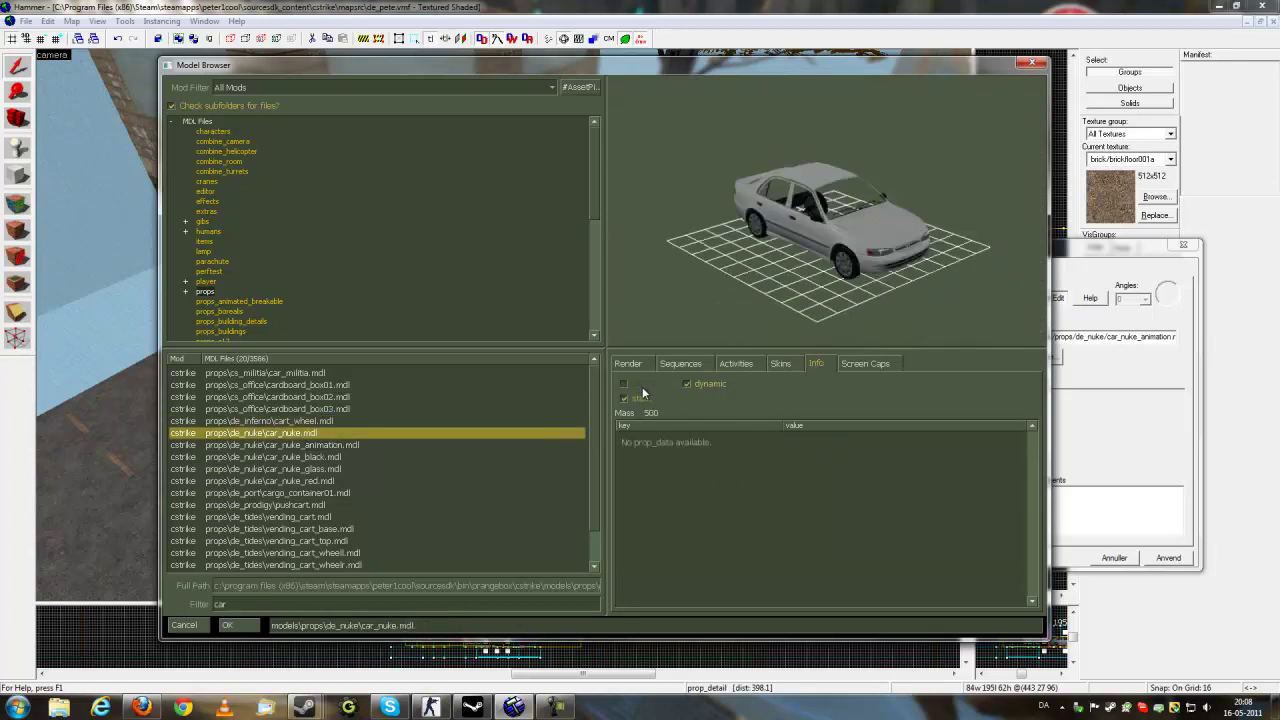
pyautogui.press('Down')
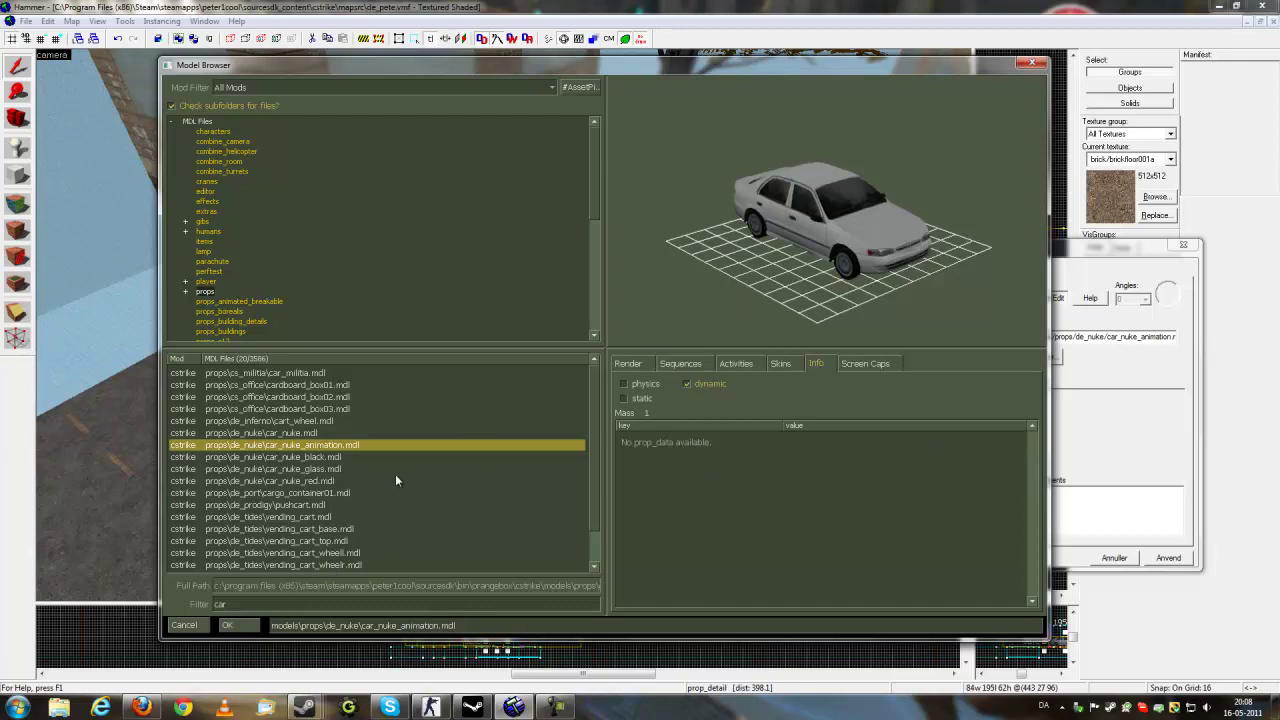
pyautogui.doubleClick(324, 445)
pyautogui.click(870, 379)
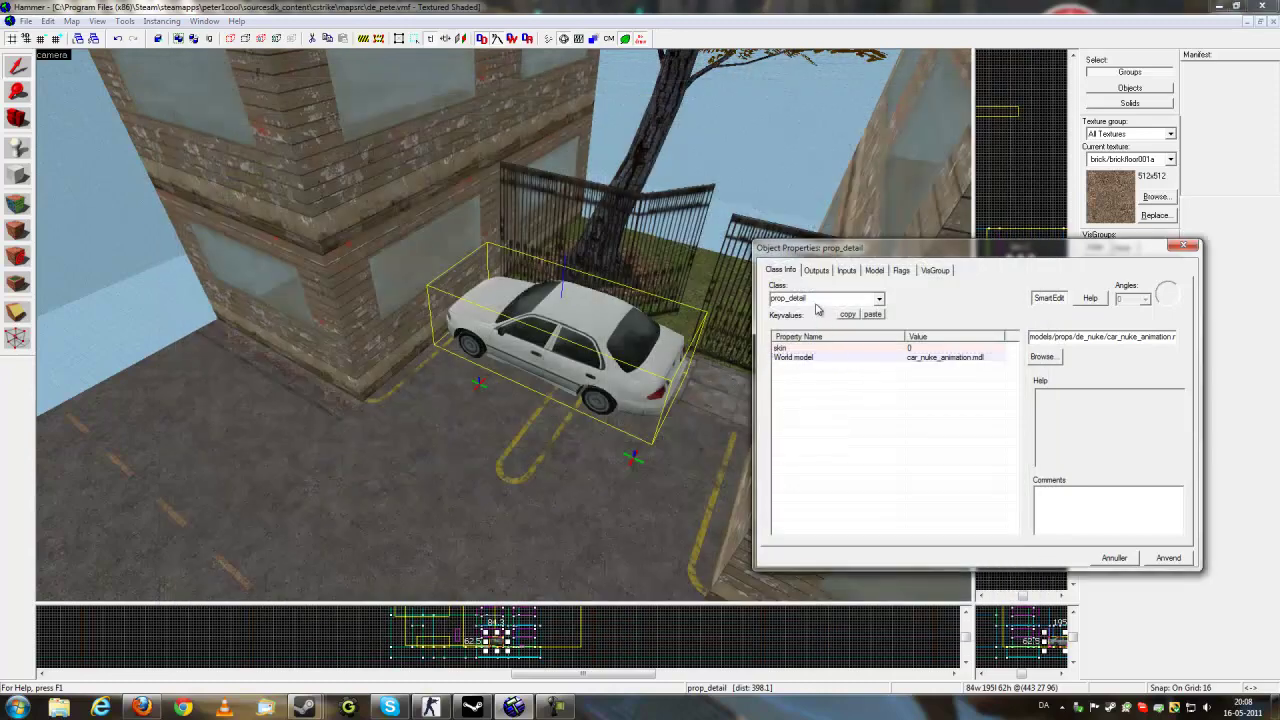
# Change the car entity's class to prop_dynamic, apply the change and close its properties
pyautogui.doubleClick(813, 299)
pyautogui.moveTo(810, 299); pyautogui.dragTo(793, 305)
pyautogui.write('d')
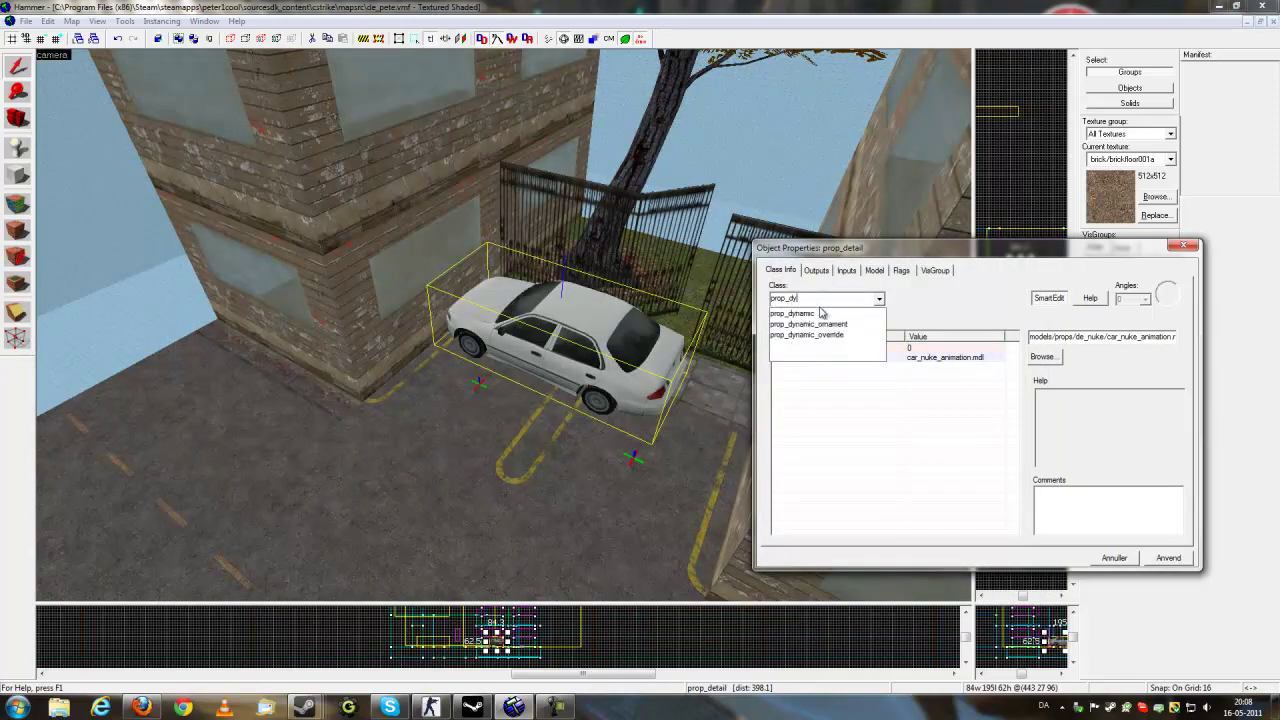
pyautogui.click(812, 334)
pyautogui.click(1169, 558)
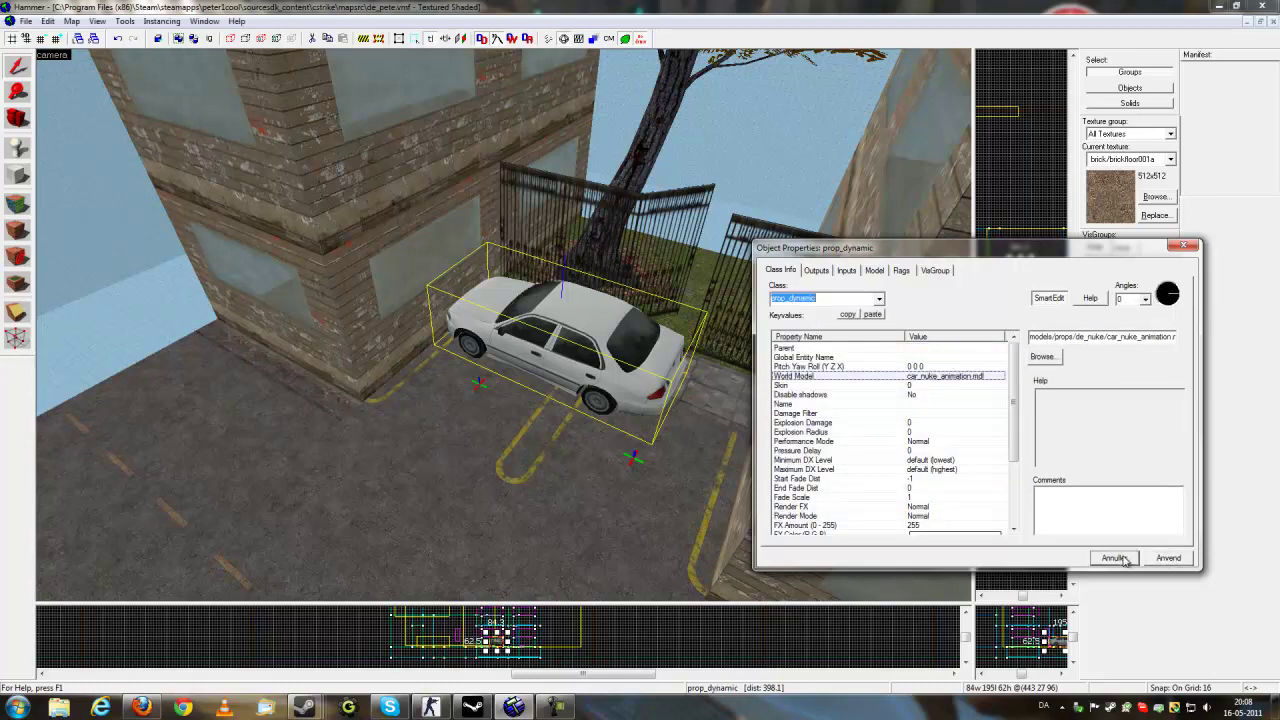
pyautogui.click(1131, 559)
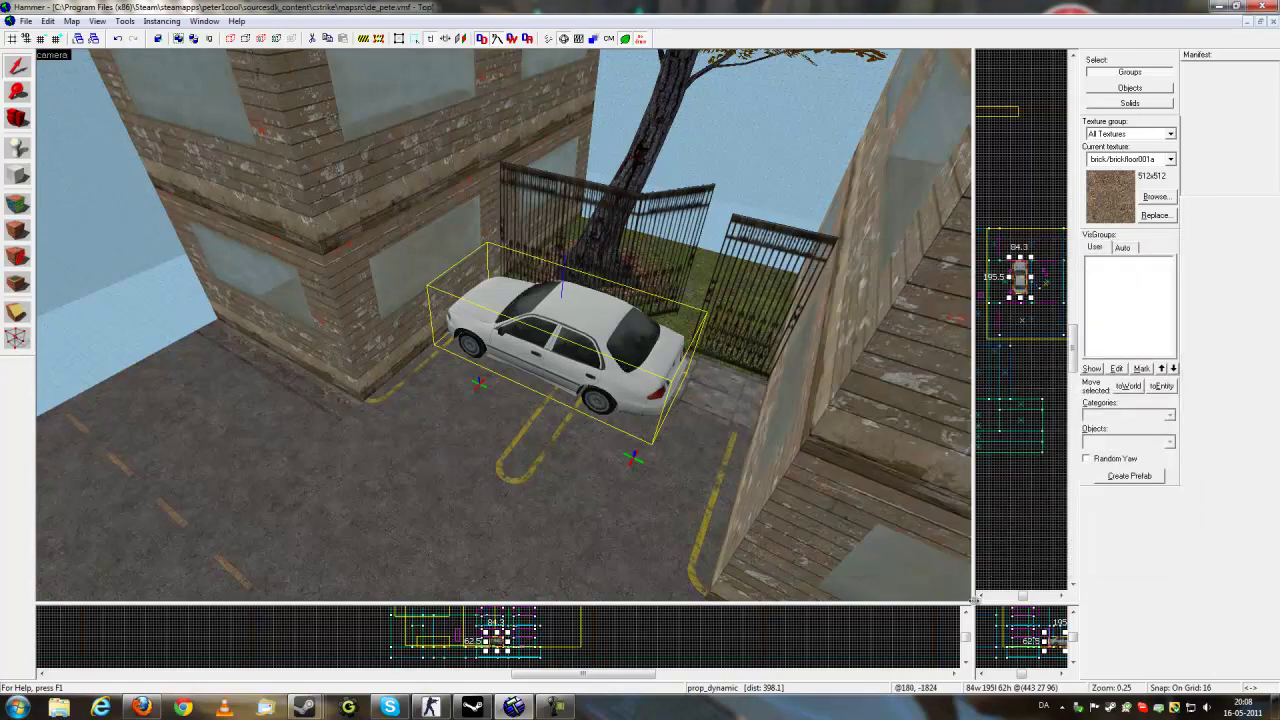
# Enlarge the 2D views, move the car into the marked parking bay and rotate it to a yaw of about 105 degrees
pyautogui.moveTo(973, 603); pyautogui.dragTo(686, 446)
pyautogui.scroll(3, 910, 204)
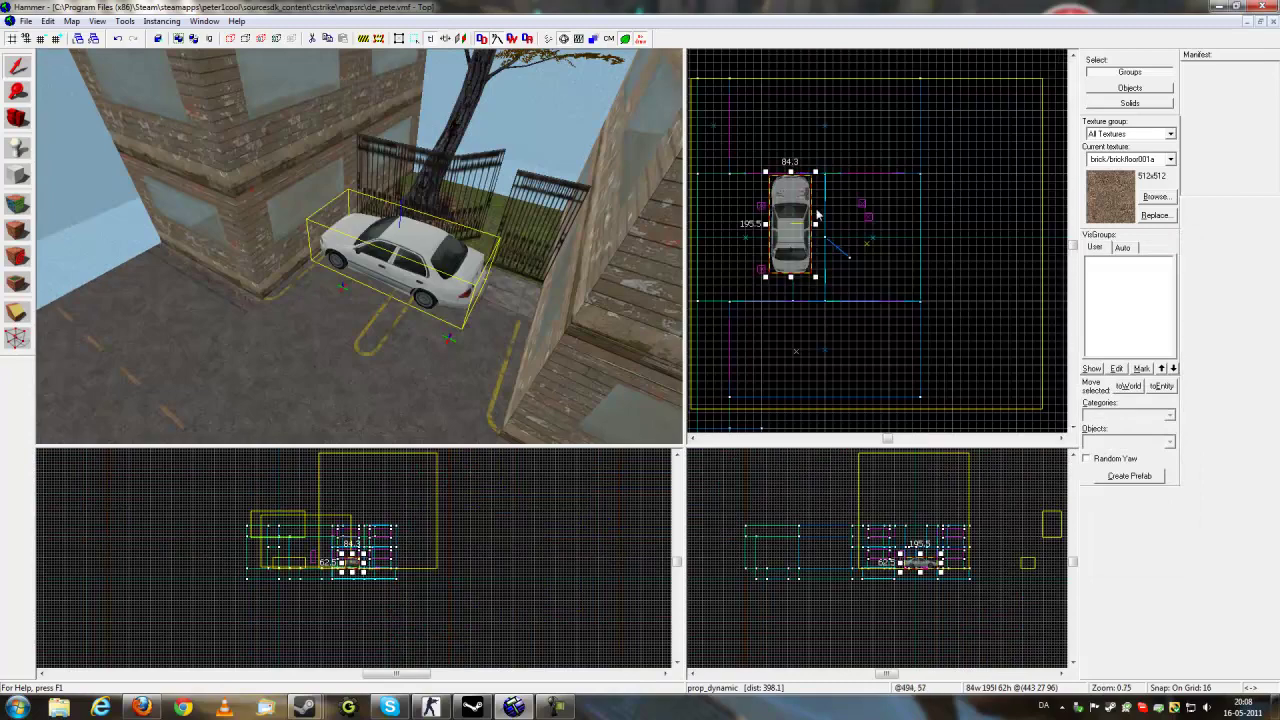
pyautogui.moveTo(789, 220)
pyautogui.mouseDown()
pyautogui.moveTo(695, 220)
pyautogui.moveTo(803, 222)
pyautogui.moveTo(818, 203)
pyautogui.moveTo(808, 210)
pyautogui.mouseUp()
pyautogui.click(756, 244)
pyautogui.click(741, 321)
# Select the parked car in the 3D view and paste a copy of it beside the original
pyautogui.press('z')
pyautogui.press('w')
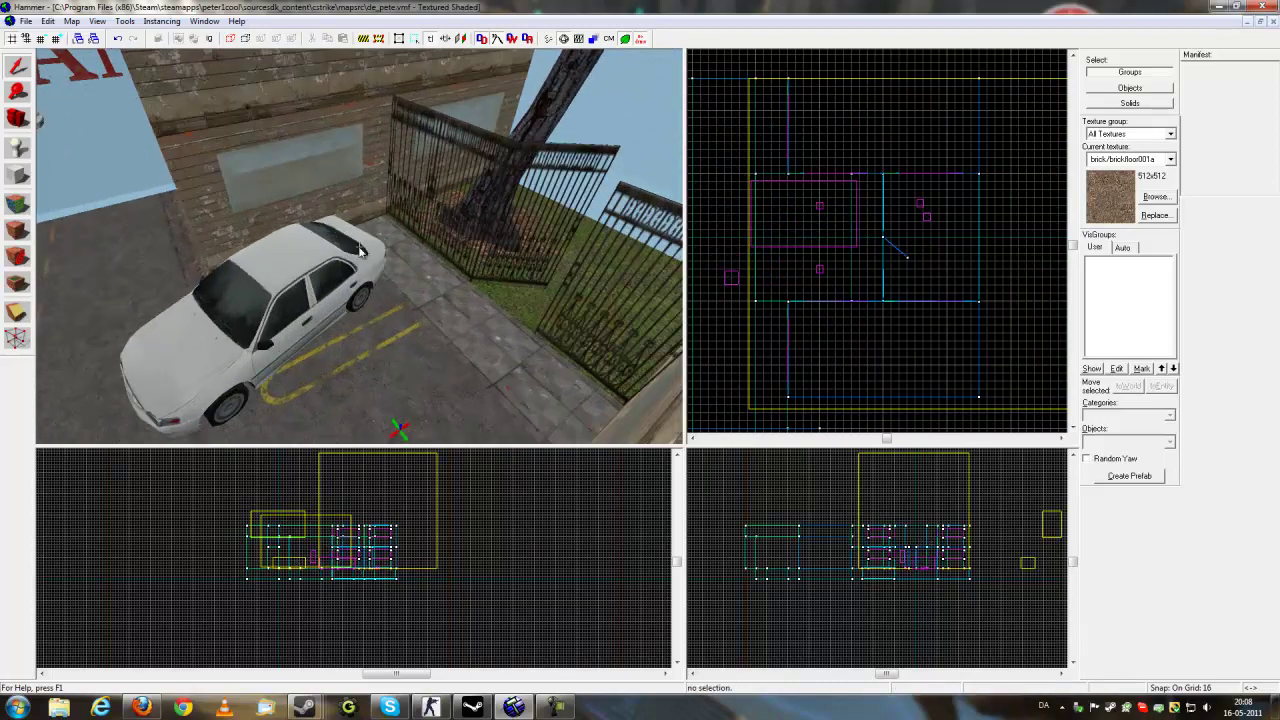
pyautogui.press('a')
pyautogui.press('s')
pyautogui.press('z')
pyautogui.click(360, 256)
pyautogui.hotkey('ctrl', 'c')
pyautogui.hotkey('ctrl', 'v')
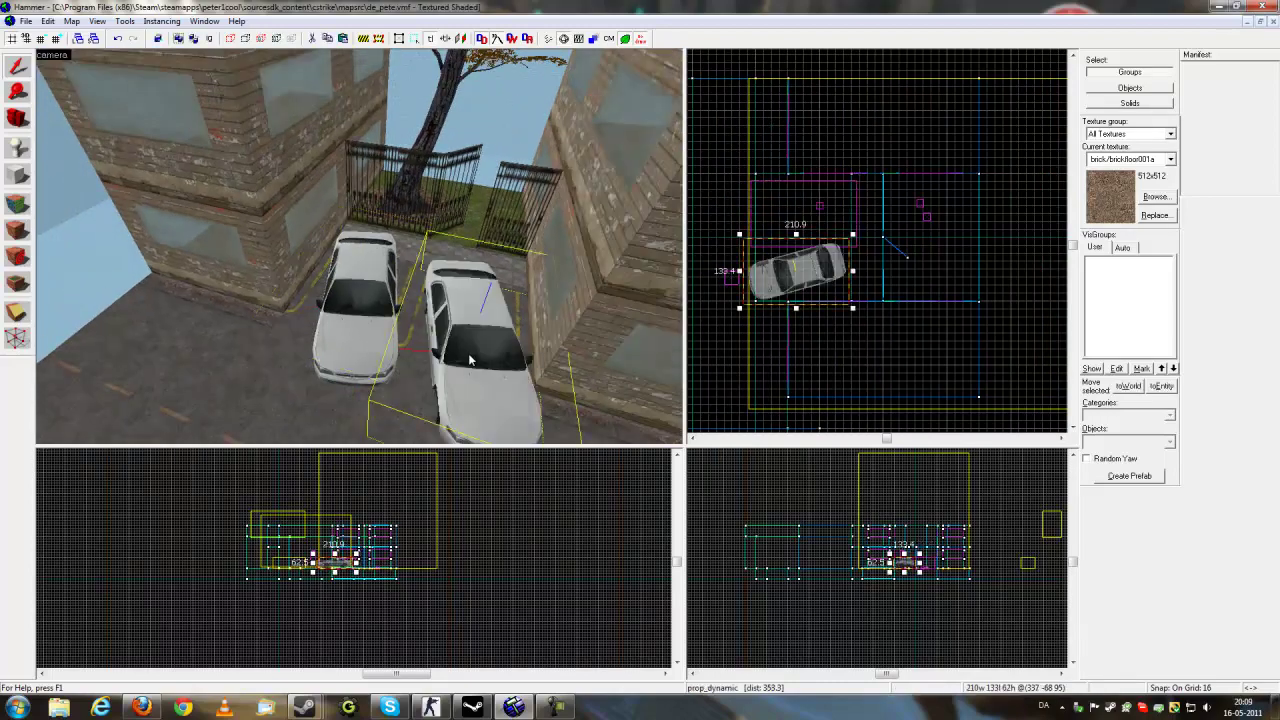
# Change the copied car's class to prop_detail in its properties and apply it
pyautogui.doubleClick(469, 349)
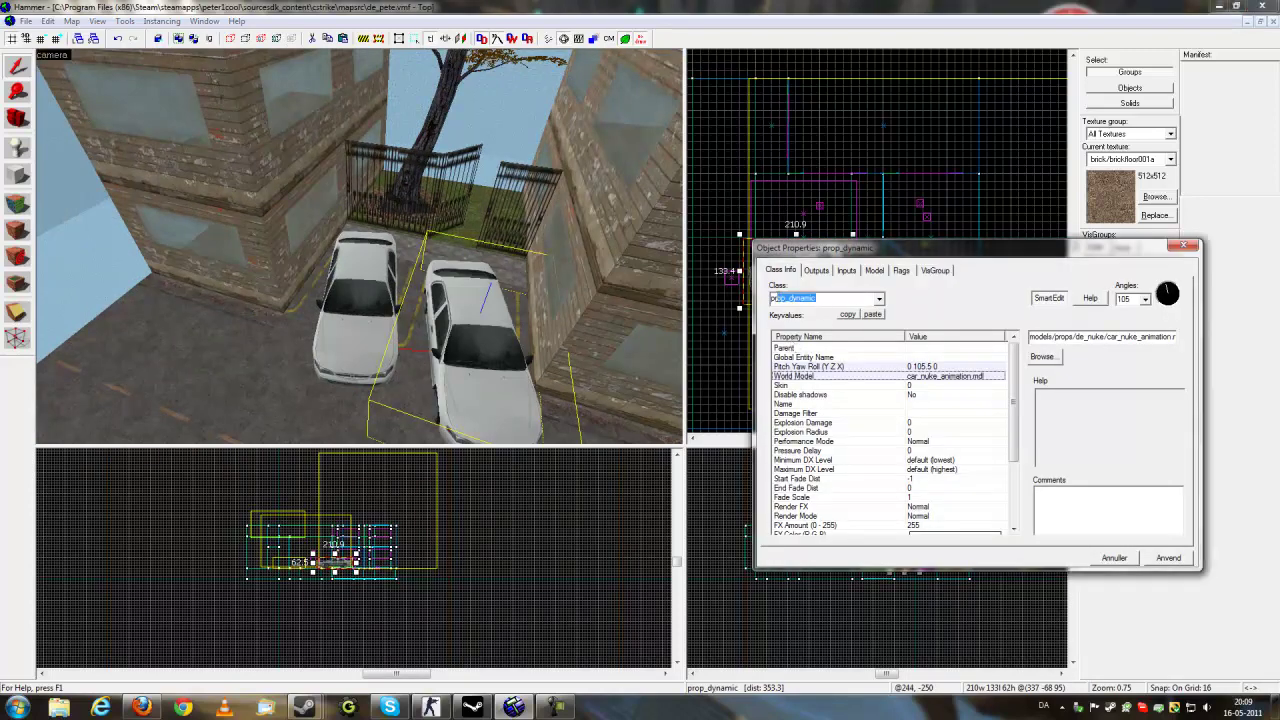
pyautogui.write('d')
pyautogui.click(818, 314)
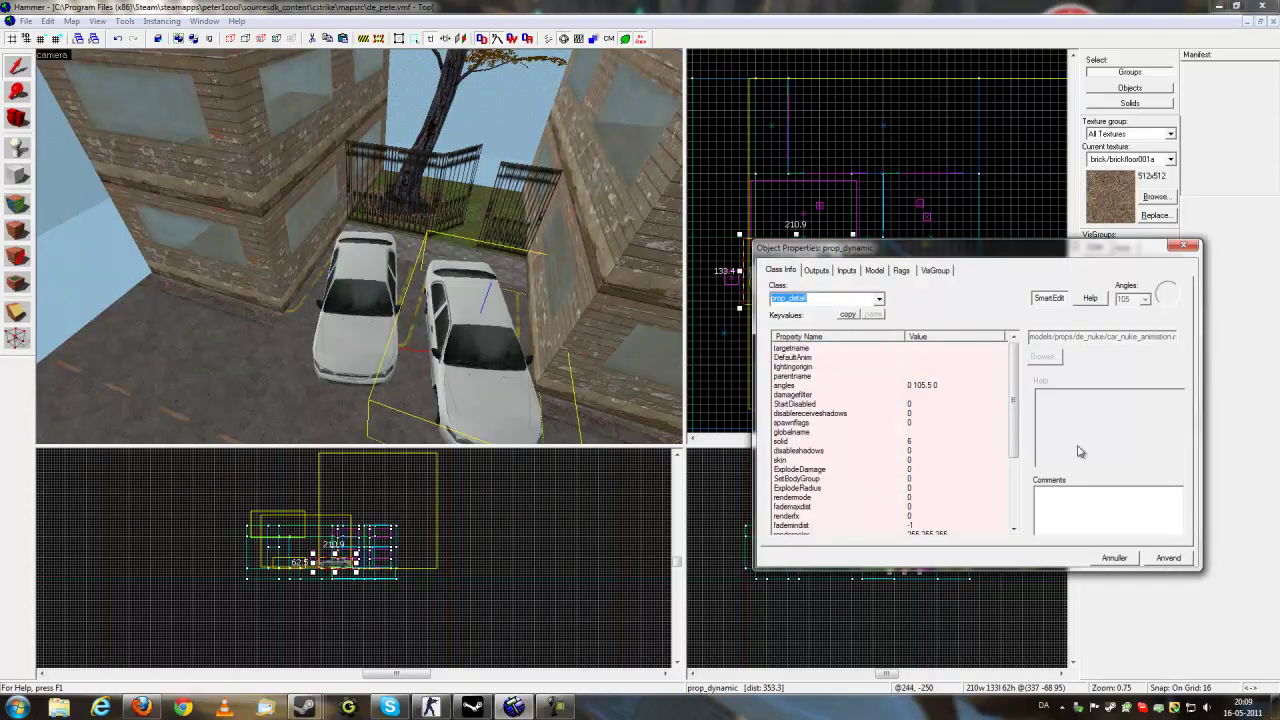
pyautogui.click(1168, 558)
# Open the model browser for the copied car's world model, clear the "car" filter and preview cs_assault's camera.mdl
pyautogui.click(1042, 357)
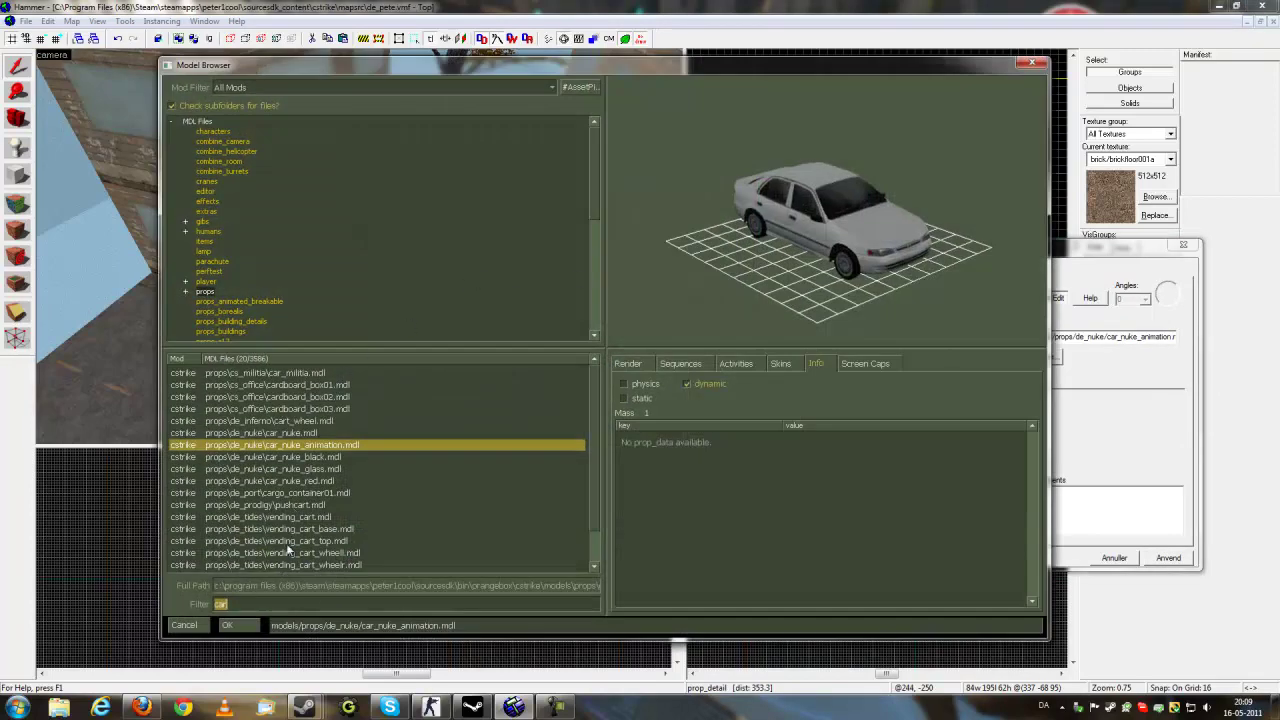
pyautogui.press('BackSpace')
pyautogui.click(305, 453)
pyautogui.scroll(1, 305, 448)
pyautogui.click(305, 447)
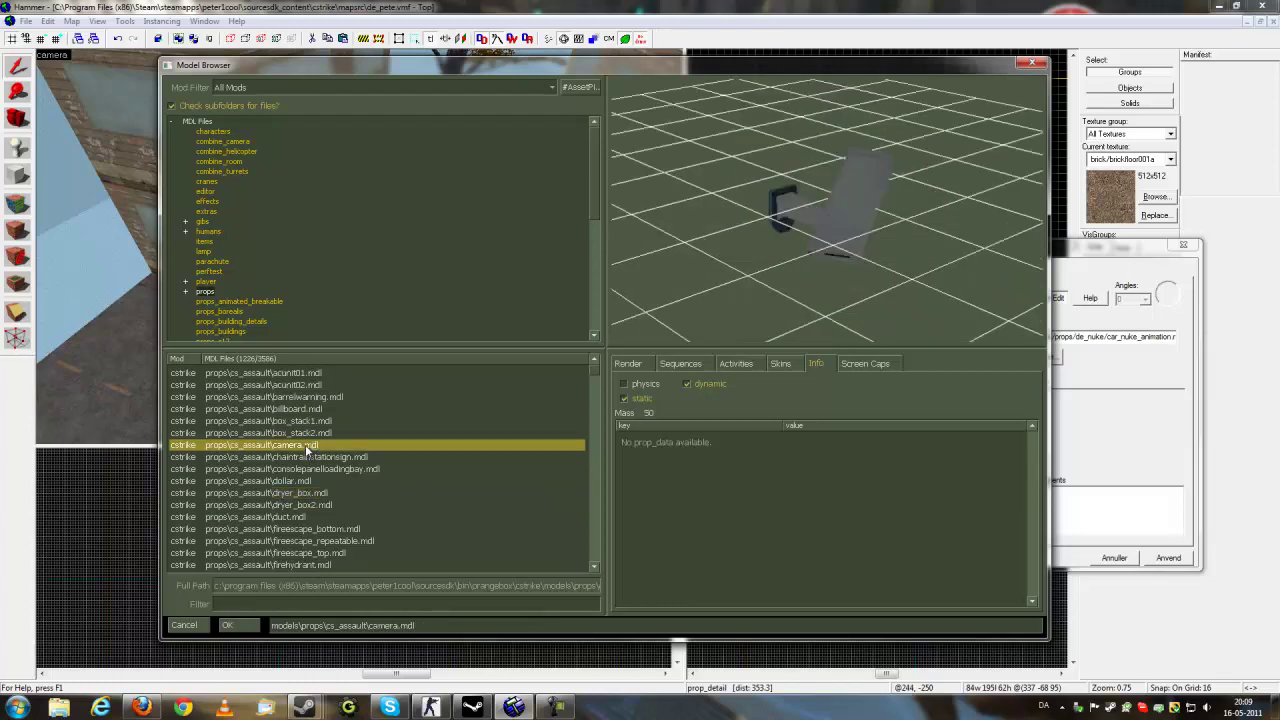
# Step through the cs_assault models from acunit02.mdl on to cs_havana's pole_a.mdl, examining which prop types each one supports
pyautogui.press('Up')
pyautogui.press('Up')
pyautogui.press('Up')
pyautogui.press('Up')
pyautogui.press('Up')
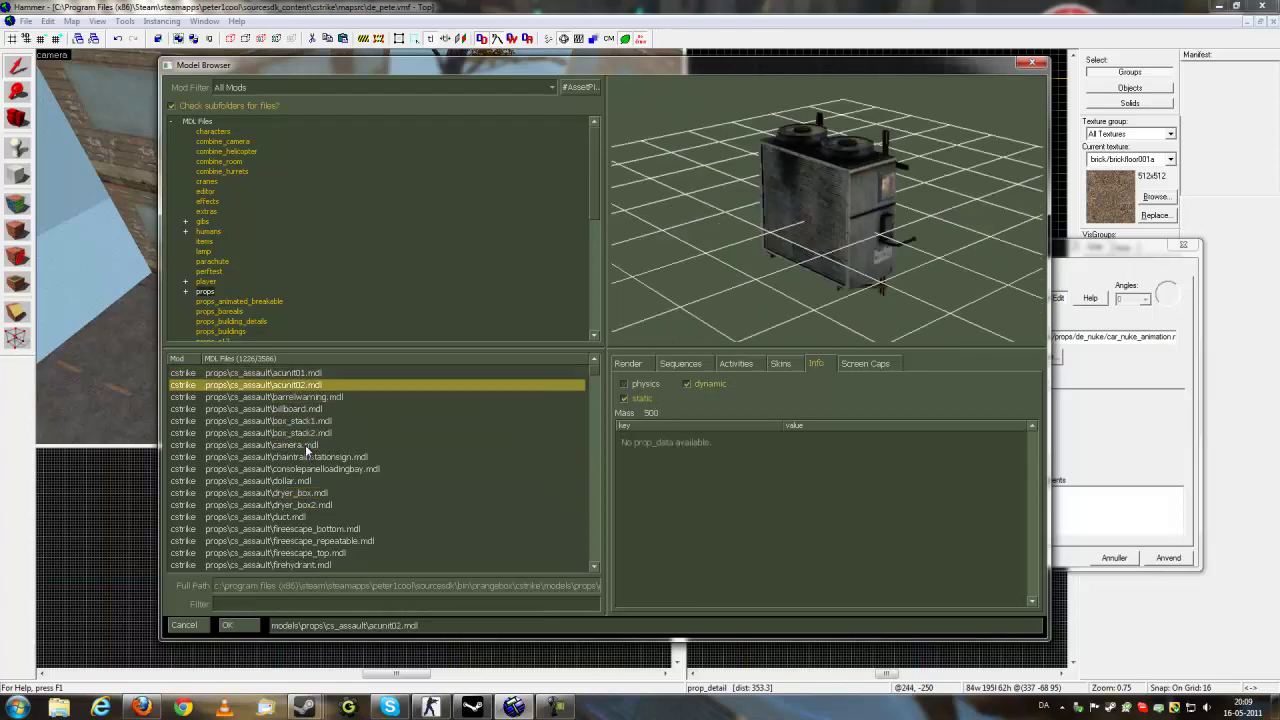
pyautogui.press('Down')
pyautogui.press('Down')
pyautogui.press('Down')
pyautogui.press('Down')
pyautogui.press('Down')
pyautogui.press('Down')
pyautogui.press('Down')
pyautogui.press('Down')
pyautogui.press('Down')
pyautogui.press('Down')
pyautogui.press('Down')
pyautogui.press('Down')
pyautogui.press('Down')
pyautogui.press('Down')
pyautogui.press('Down')
pyautogui.press('Down')
pyautogui.press('Down')
pyautogui.press('Down')
pyautogui.press('Down')
pyautogui.press('Down')
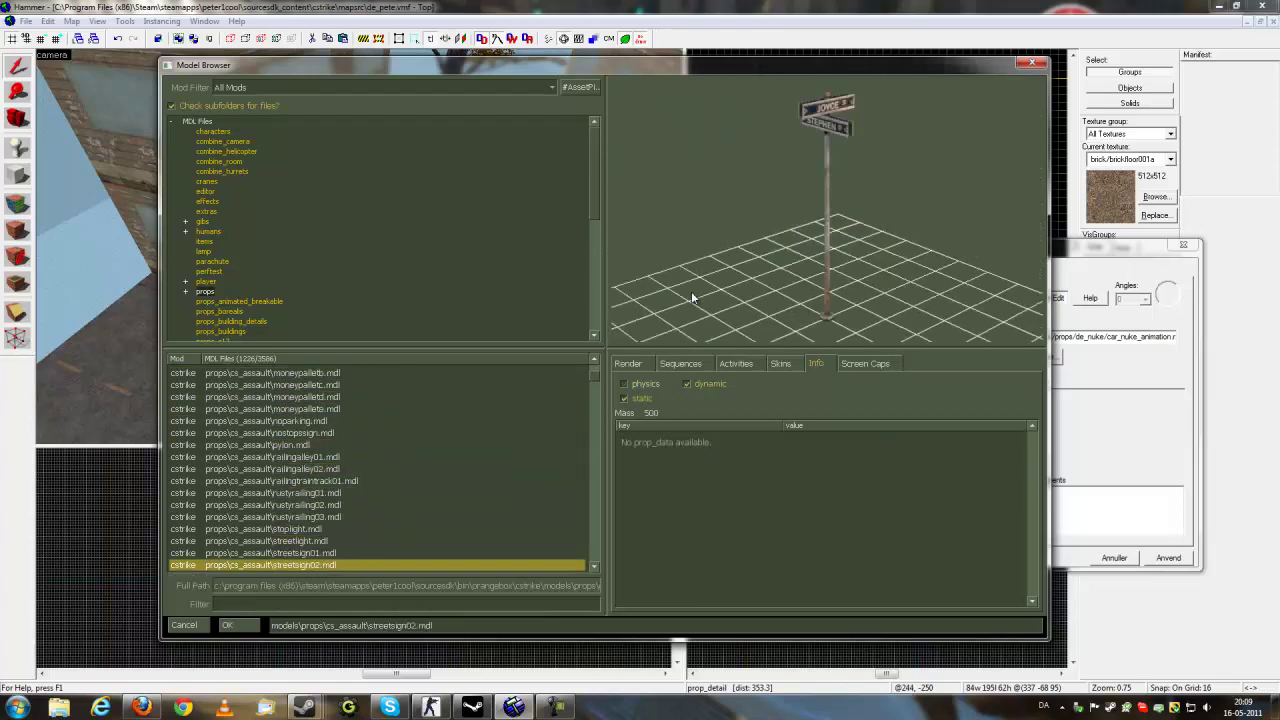
pyautogui.press('Down')
pyautogui.press('Down')
pyautogui.press('Down')
pyautogui.press('Down')
pyautogui.press('Down')
pyautogui.press('Down')
pyautogui.press('Down')
pyautogui.press('Down')
pyautogui.press('Down')
pyautogui.press('Down')
pyautogui.press('Down')
pyautogui.press('Down')
pyautogui.press('Down')
pyautogui.press('Down')
pyautogui.press('Down')
pyautogui.press('Down')
pyautogui.press('Down')
pyautogui.press('Down')
pyautogui.press('Down')
pyautogui.press('Down')
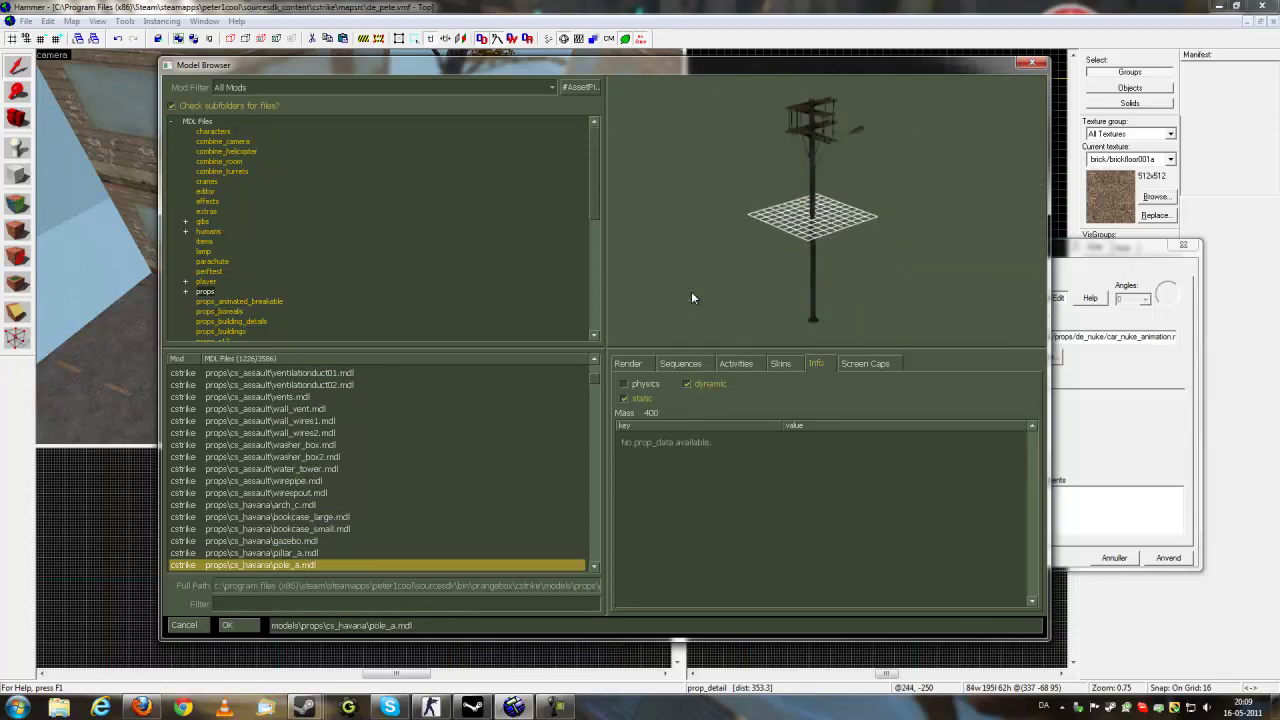
# Examine the supported prop types of the following cs_havana, cs_italy and cs_militia models, up to coveredbridge01_bottom.mdl
pyautogui.press('Down')
pyautogui.press('Down')
pyautogui.press('Down')
pyautogui.press('Down')
pyautogui.press('Down')
pyautogui.press('Down')
pyautogui.press('Down')
pyautogui.press('Down')
pyautogui.press('Down')
pyautogui.press('Down')
pyautogui.press('Down')
pyautogui.press('Down')
pyautogui.press('Down')
pyautogui.press('Down')
pyautogui.press('Down')
pyautogui.press('Down')
pyautogui.press('Down')
pyautogui.press('Down')
pyautogui.press('Down')
pyautogui.press('Down')
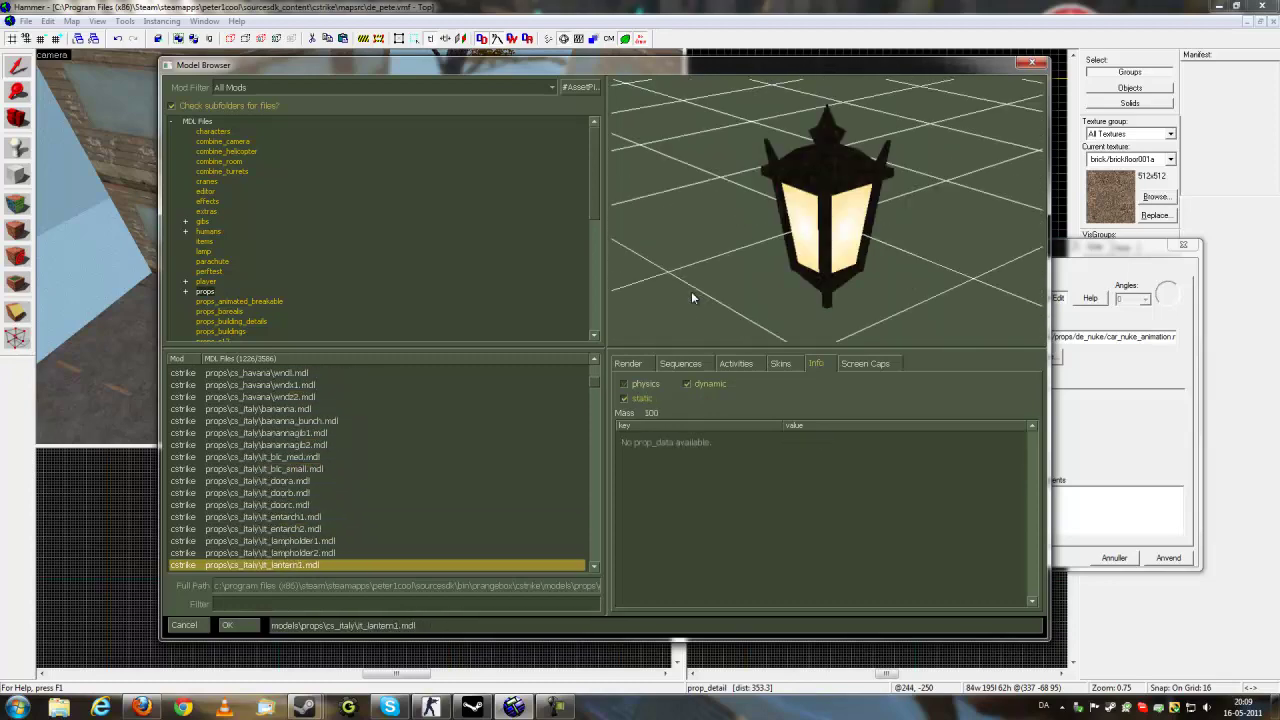
pyautogui.press('Down')
pyautogui.press('Down')
pyautogui.press('Down')
pyautogui.press('Down')
pyautogui.press('Down')
pyautogui.press('Down')
pyautogui.press('Down')
pyautogui.press('Down')
pyautogui.press('Down')
pyautogui.press('Down')
pyautogui.press('Down')
pyautogui.press('Down')
pyautogui.press('Down')
pyautogui.press('Down')
pyautogui.press('Down')
pyautogui.press('Down')
pyautogui.press('Down')
pyautogui.press('Down')
pyautogui.press('Down')
pyautogui.press('Down')
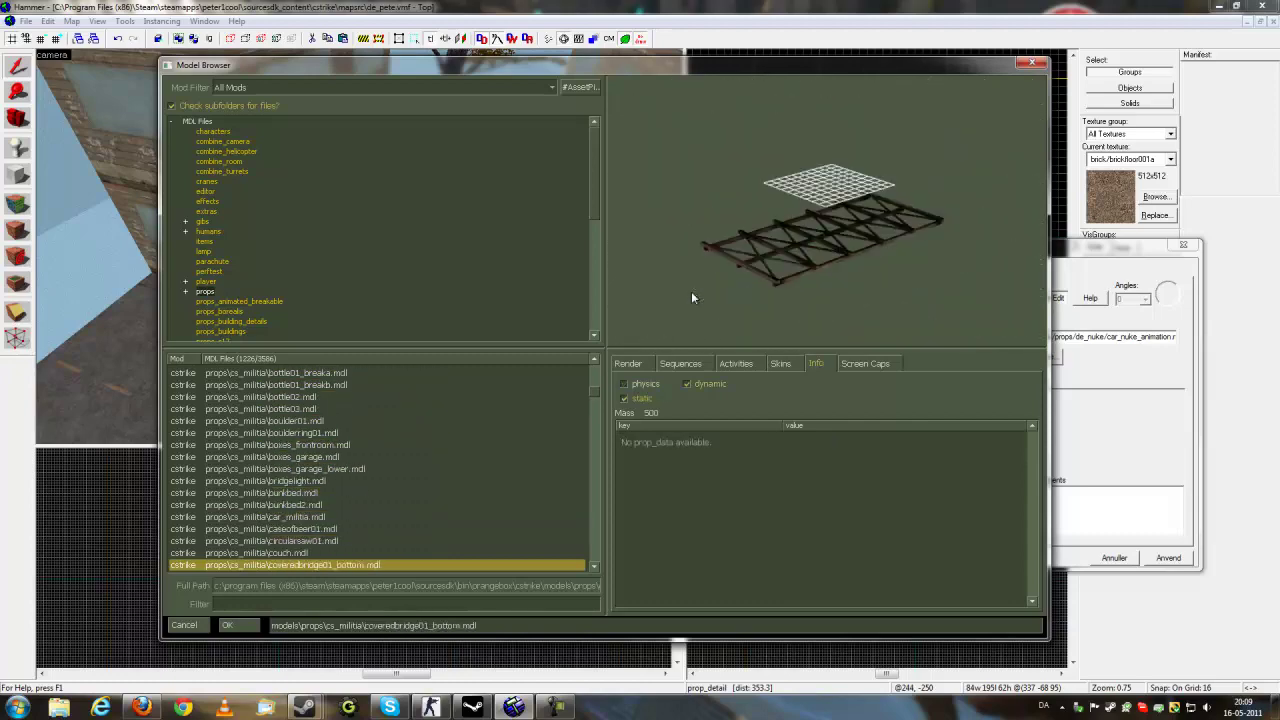
# Continue through the cs_militia models as far as shelves.mdl, checking each one's physics, static and dynamic support
pyautogui.press('Down')
pyautogui.press('Down')
pyautogui.press('Down')
pyautogui.press('Down')
pyautogui.press('Down')
pyautogui.press('Down')
pyautogui.press('Down')
pyautogui.press('Down')
pyautogui.press('Down')
pyautogui.press('Down')
pyautogui.press('Down')
pyautogui.press('Down')
pyautogui.press('Down')
pyautogui.press('Down')
pyautogui.press('Down')
pyautogui.press('Down')
pyautogui.press('Down')
pyautogui.press('Down')
pyautogui.press('Down')
pyautogui.press('Down')
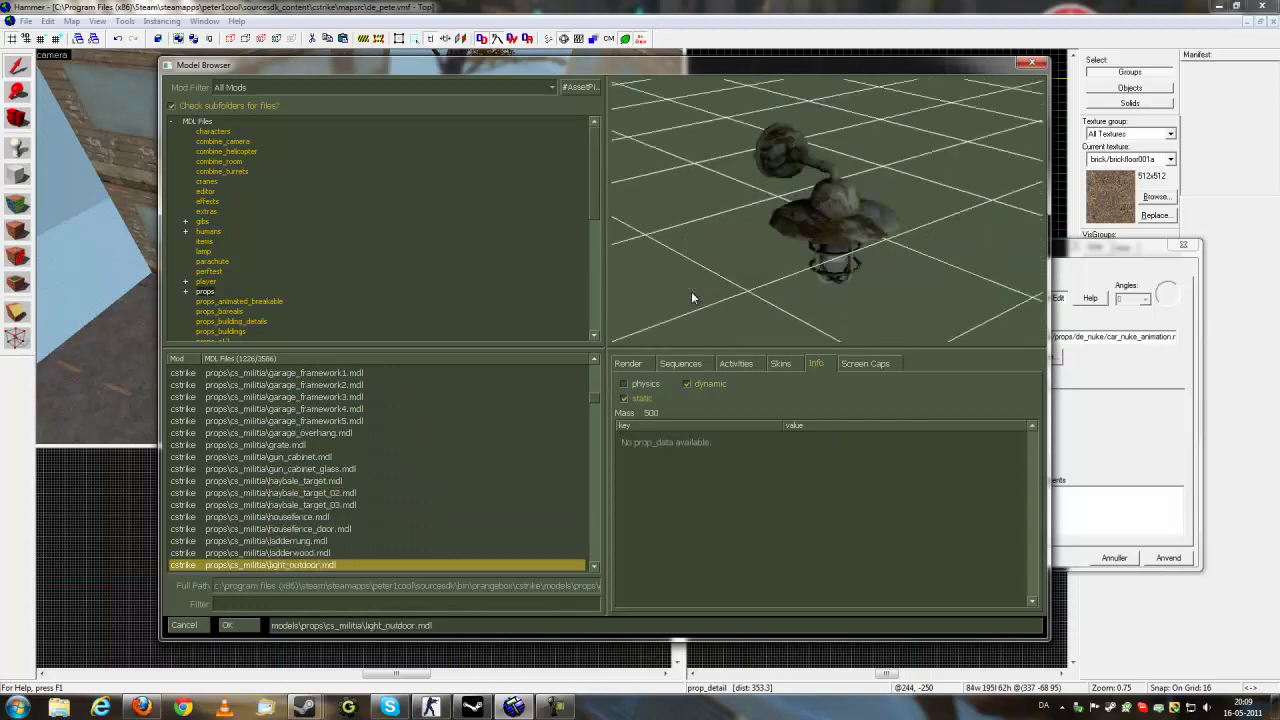
pyautogui.press('Down')
pyautogui.press('Down')
pyautogui.press('Down')
pyautogui.press('Down')
pyautogui.press('Down')
pyautogui.press('Down')
pyautogui.press('Down')
pyautogui.press('Down')
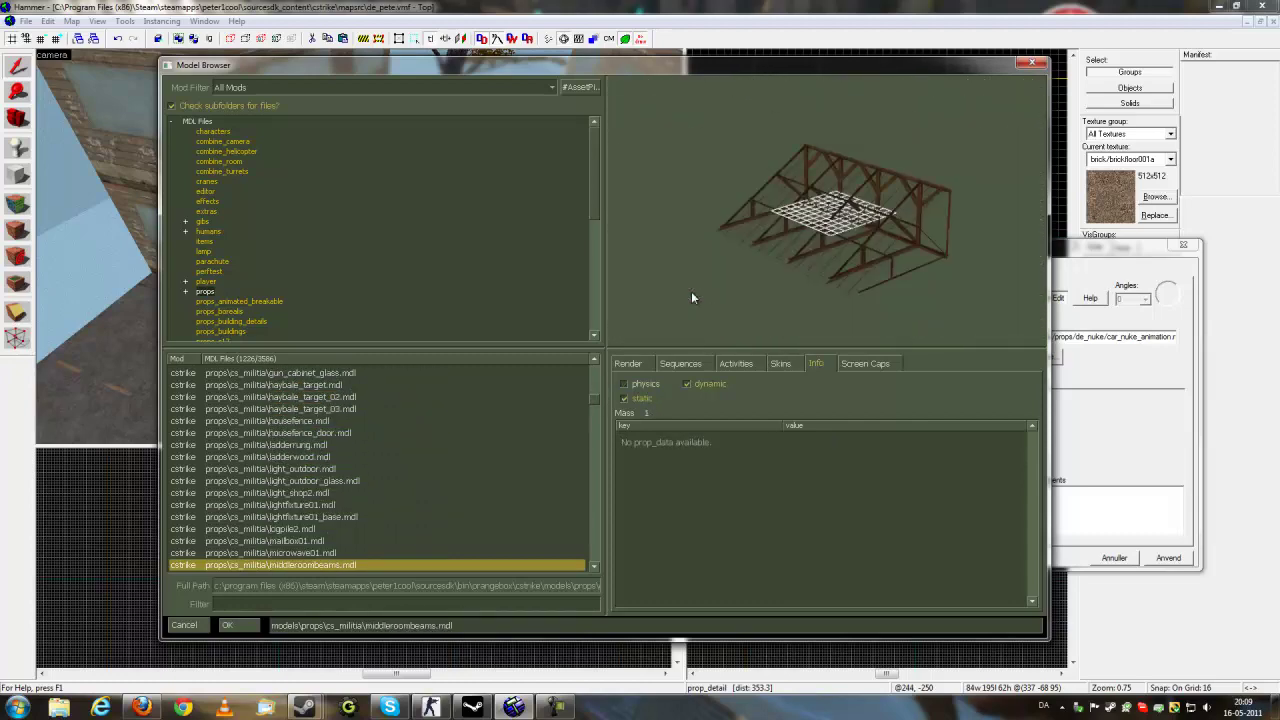
pyautogui.press('Down')
pyautogui.press('Down')
pyautogui.press('Down')
pyautogui.press('Down')
pyautogui.press('Down')
pyautogui.press('Down')
pyautogui.press('Down')
pyautogui.press('Down')
pyautogui.press('Down')
pyautogui.press('Down')
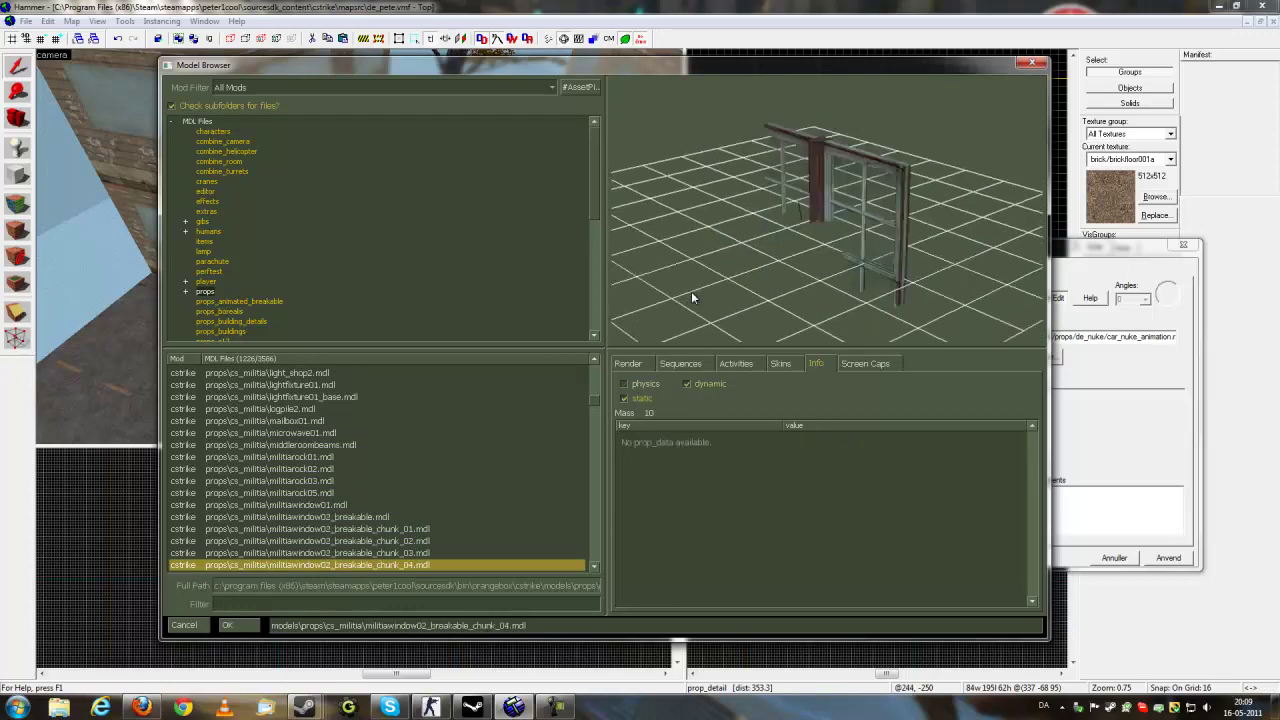
pyautogui.press('Down')
pyautogui.press('Down')
pyautogui.press('Down')
pyautogui.press('Down')
pyautogui.press('Down')
pyautogui.press('Down')
pyautogui.press('Down')
pyautogui.press('Down')
pyautogui.press('Down')
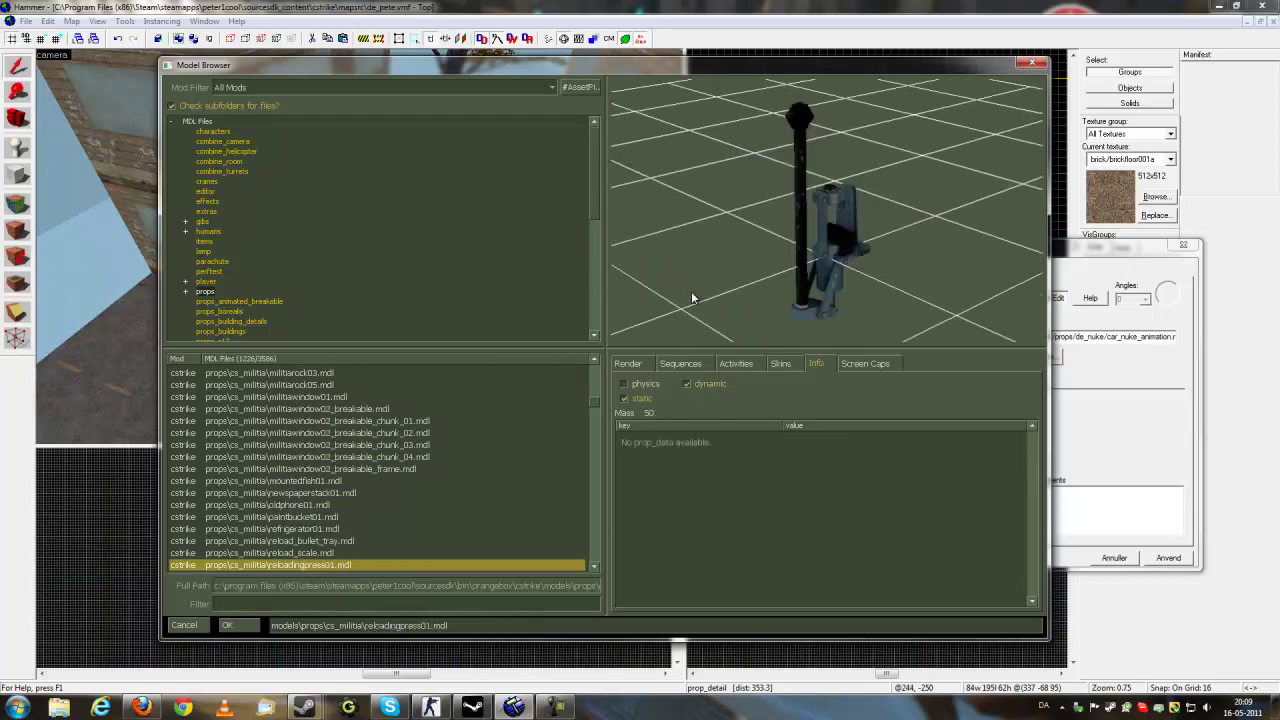
pyautogui.press('Down')
pyautogui.press('Down')
pyautogui.press('Down')
pyautogui.press('Down')
pyautogui.press('Down')
pyautogui.press('Down')
pyautogui.press('Down')
pyautogui.press('Down')
pyautogui.press('Down')
pyautogui.press('Down')
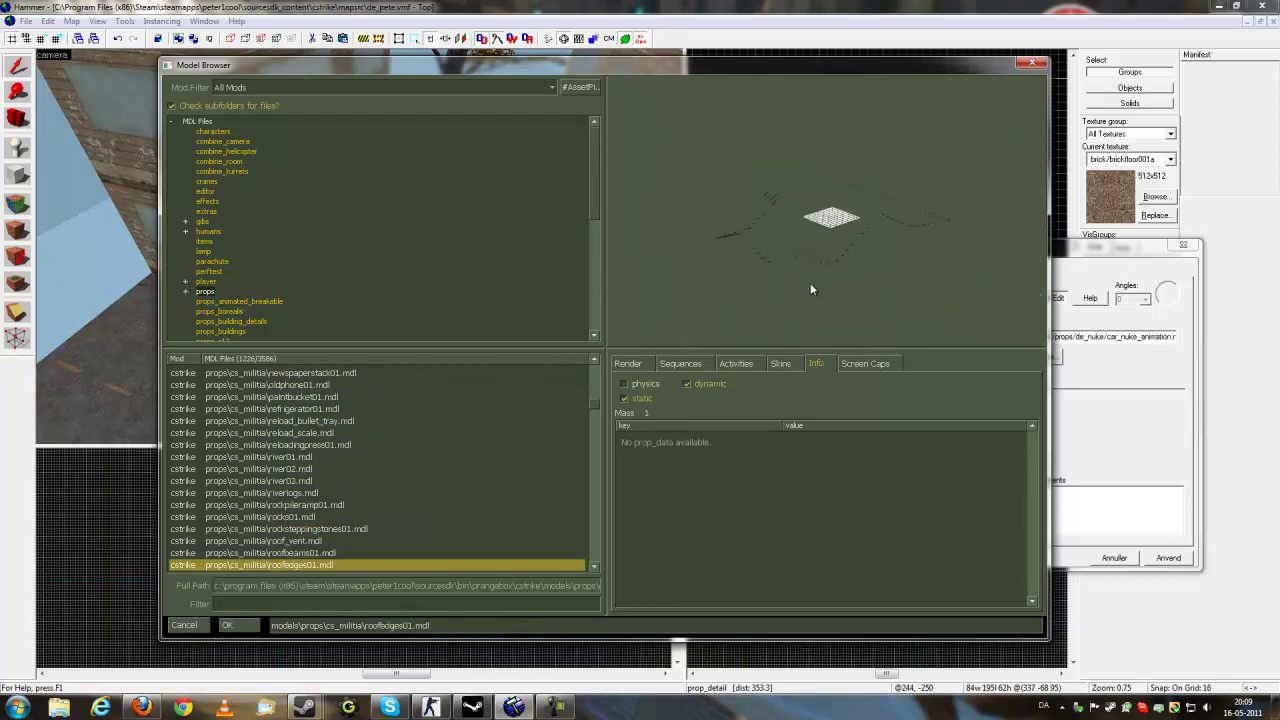
pyautogui.press('Down')
pyautogui.press('Down')
pyautogui.press('Down')
pyautogui.press('Down')
pyautogui.press('Down')
pyautogui.press('Down')
pyautogui.press('Down')
pyautogui.press('Down')
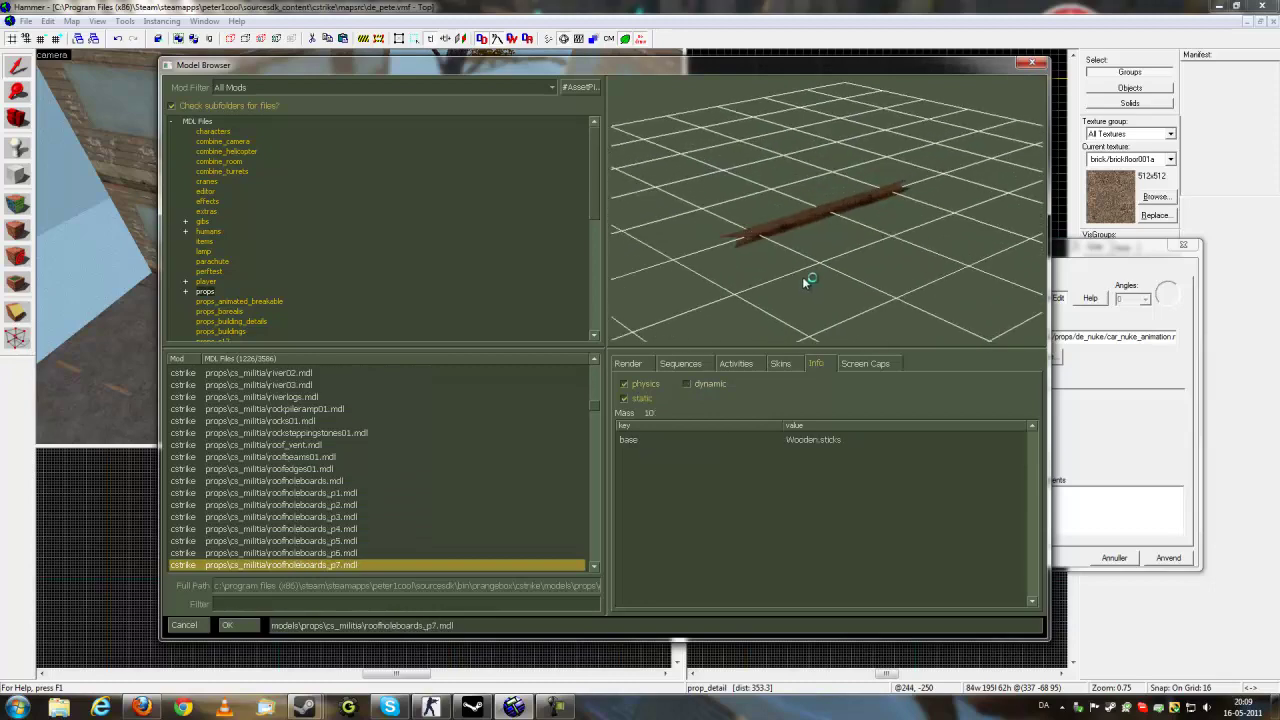
pyautogui.press('Down')
pyautogui.press('Down')
pyautogui.press('Down')
pyautogui.press('Down')
pyautogui.press('Down')
pyautogui.press('Down')
pyautogui.press('Down')
pyautogui.press('Down')
pyautogui.press('Down')
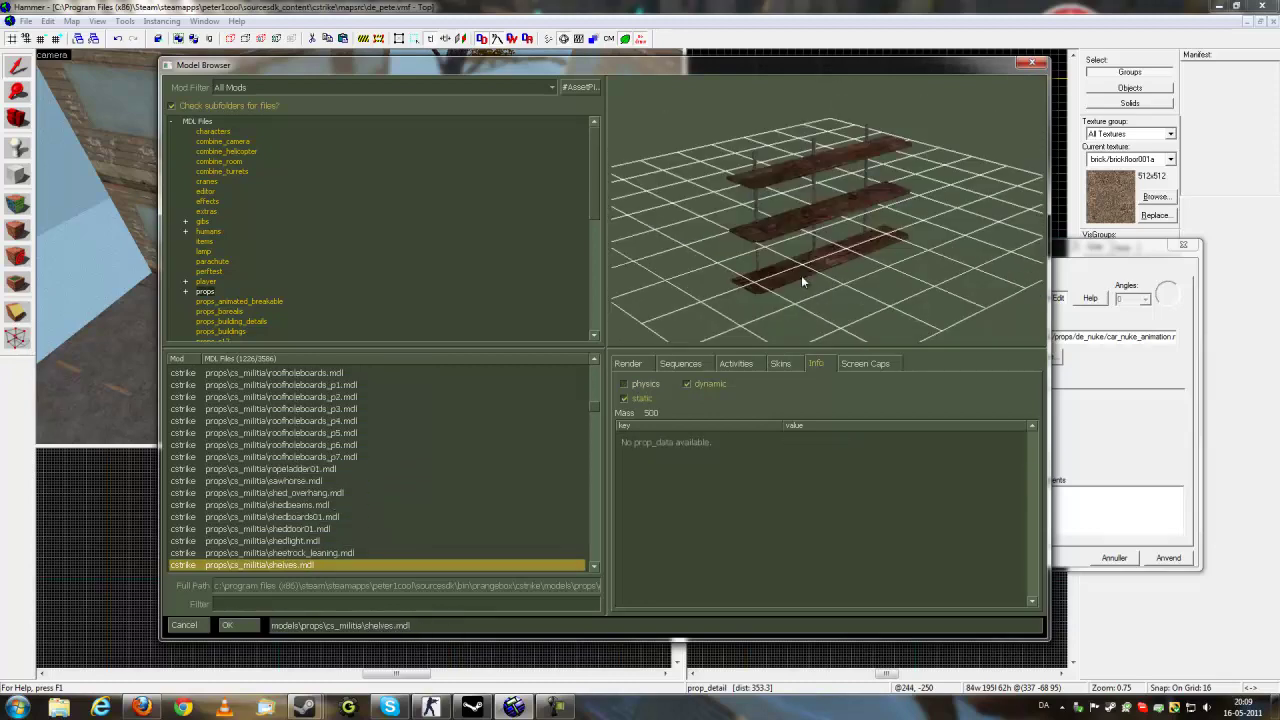
# Examine the supported prop types of the cs_militia models from shelves_wood.mdl through vent01_break_07.mdl
pyautogui.press('Down')
pyautogui.press('Down')
pyautogui.press('Down')
pyautogui.press('Down')
pyautogui.press('Down')
pyautogui.press('Down')
pyautogui.press('Down')
pyautogui.press('Down')
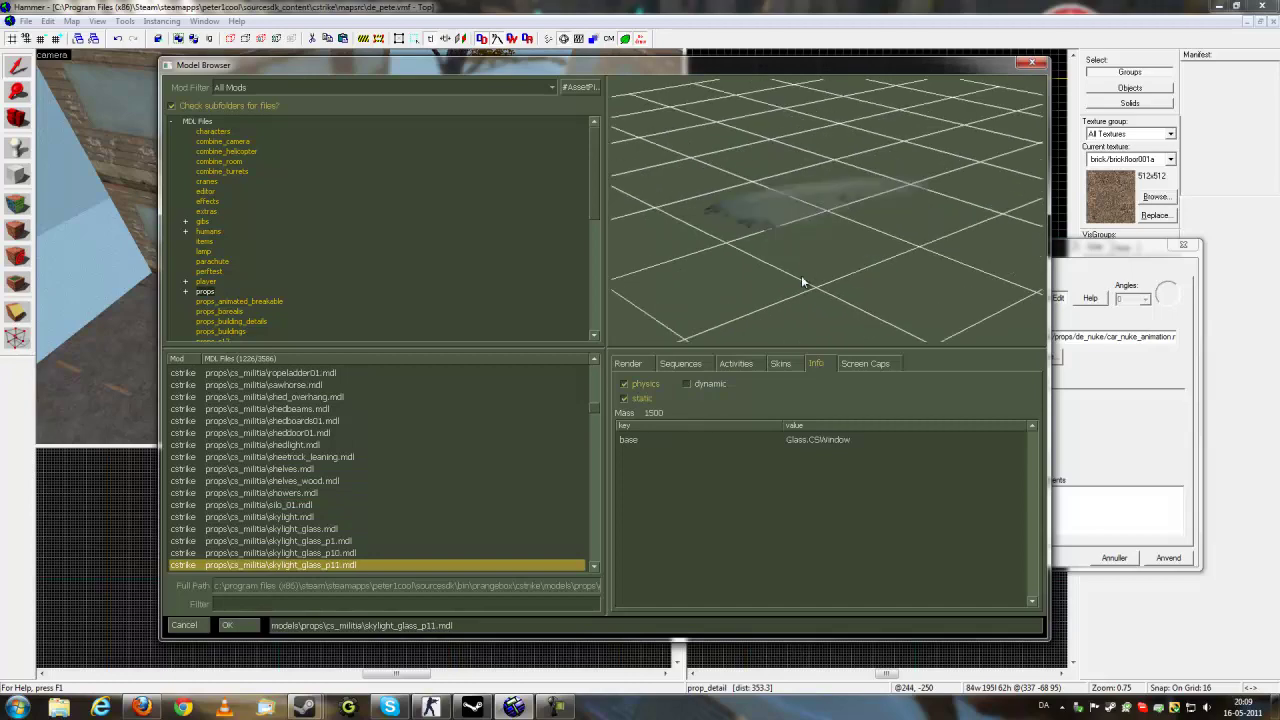
pyautogui.press('Down')
pyautogui.press('Down')
pyautogui.press('Down')
pyautogui.press('Down')
pyautogui.press('Down')
pyautogui.press('Down')
pyautogui.press('Down')
pyautogui.press('Down')
pyautogui.press('Down')
pyautogui.press('Down')
pyautogui.press('Down')
pyautogui.press('Down')
pyautogui.press('Down')
pyautogui.press('Down')
pyautogui.press('Down')
pyautogui.press('Down')
pyautogui.press('Down')
pyautogui.press('Down')
pyautogui.press('Down')
pyautogui.press('Down')
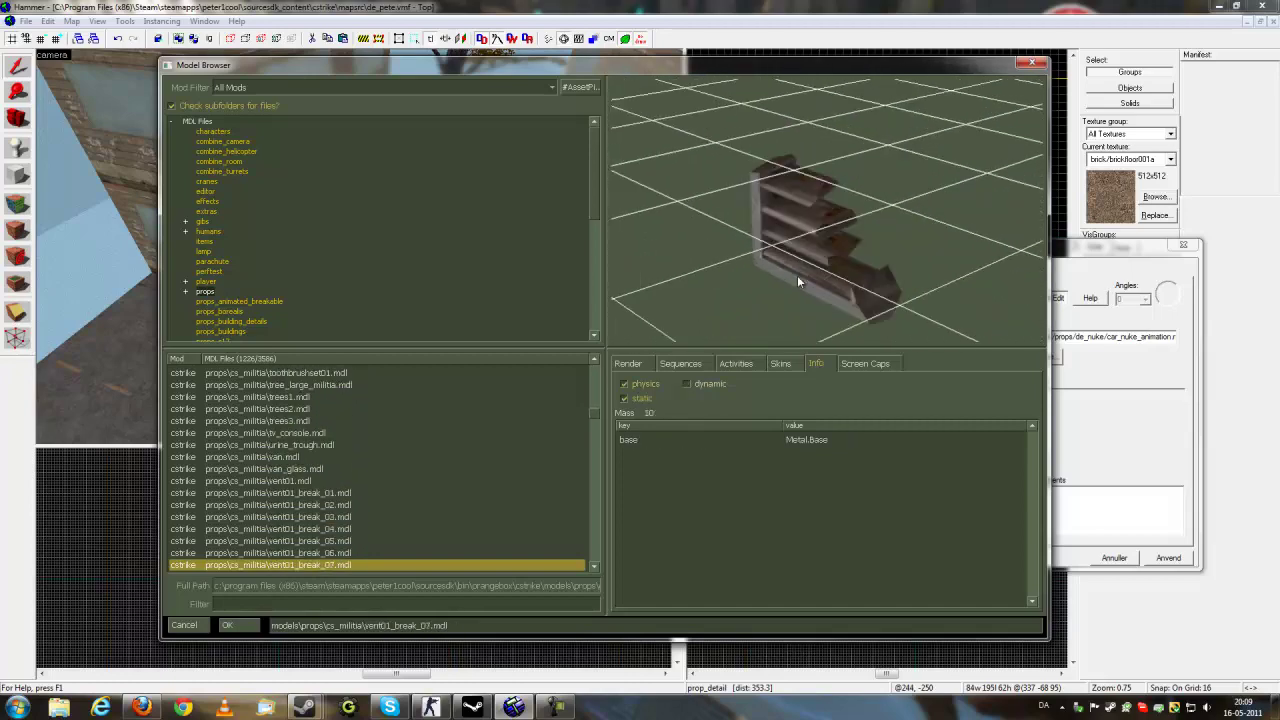
# Check the prop types of cs_militia's vine, wall and window models up to wndw01_breakable_chunk_01.mdl, moving the model browser aside
pyautogui.press('Down')
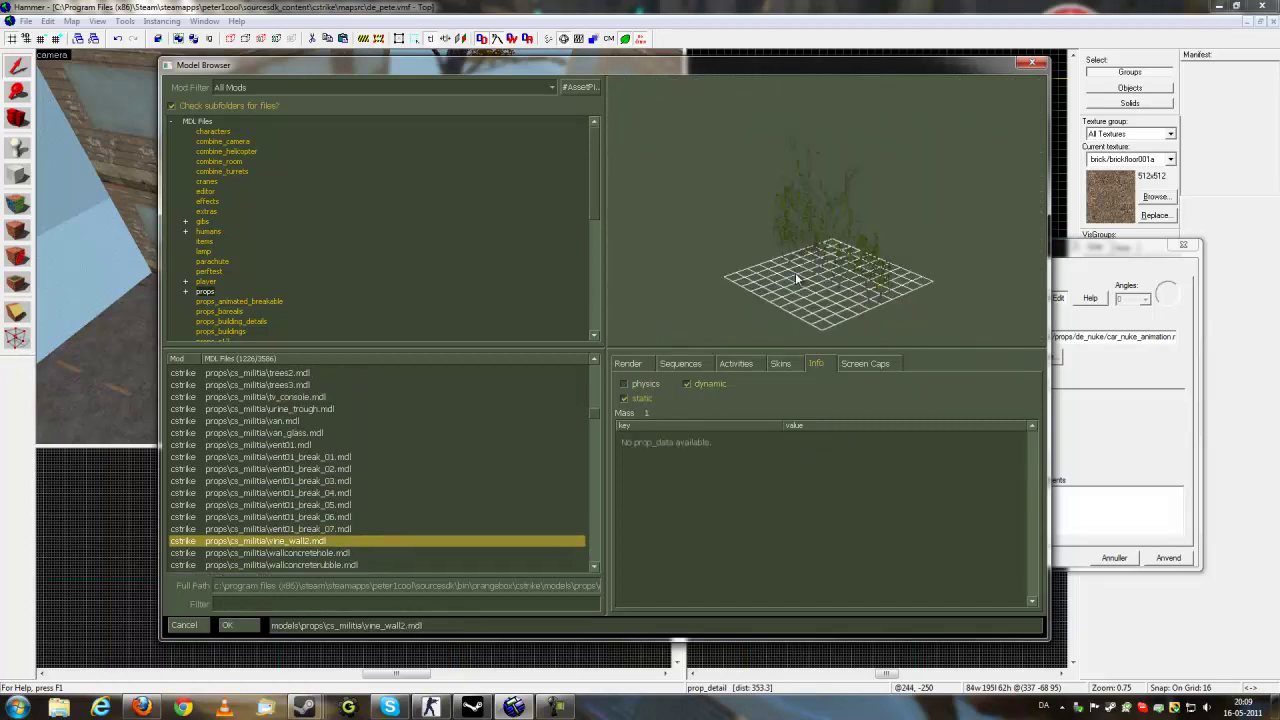
pyautogui.press('Up')
pyautogui.press('Up')
pyautogui.moveTo(585, 63); pyautogui.dragTo(620, 96)
pyautogui.press('Down')
pyautogui.press('Down')
pyautogui.press('Down')
pyautogui.press('Down')
pyautogui.press('Down')
pyautogui.press('Down')
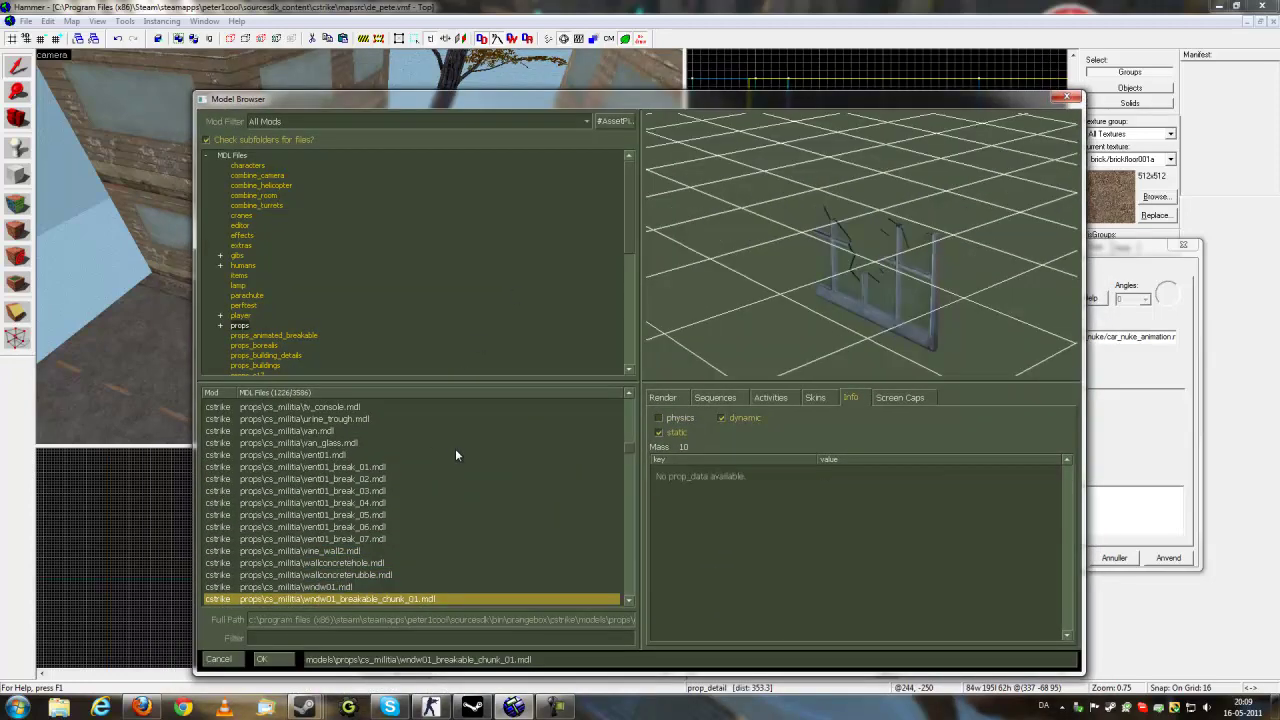
# Continue past the remaining cs_militia window pieces and through the cs_office models to computer_case.mdl, examining each one's prop support
pyautogui.press('Down')
pyautogui.press('Down')
pyautogui.press('Down')
pyautogui.press('Down')
pyautogui.press('Down')
pyautogui.press('Down')
pyautogui.press('Down')
pyautogui.press('Down')
pyautogui.press('Down')
pyautogui.press('Down')
pyautogui.press('Down')
pyautogui.press('Down')
pyautogui.press('Down')
pyautogui.press('Down')
pyautogui.press('Down')
pyautogui.press('Down')
pyautogui.press('Down')
pyautogui.press('Down')
pyautogui.press('Down')
pyautogui.press('Down')
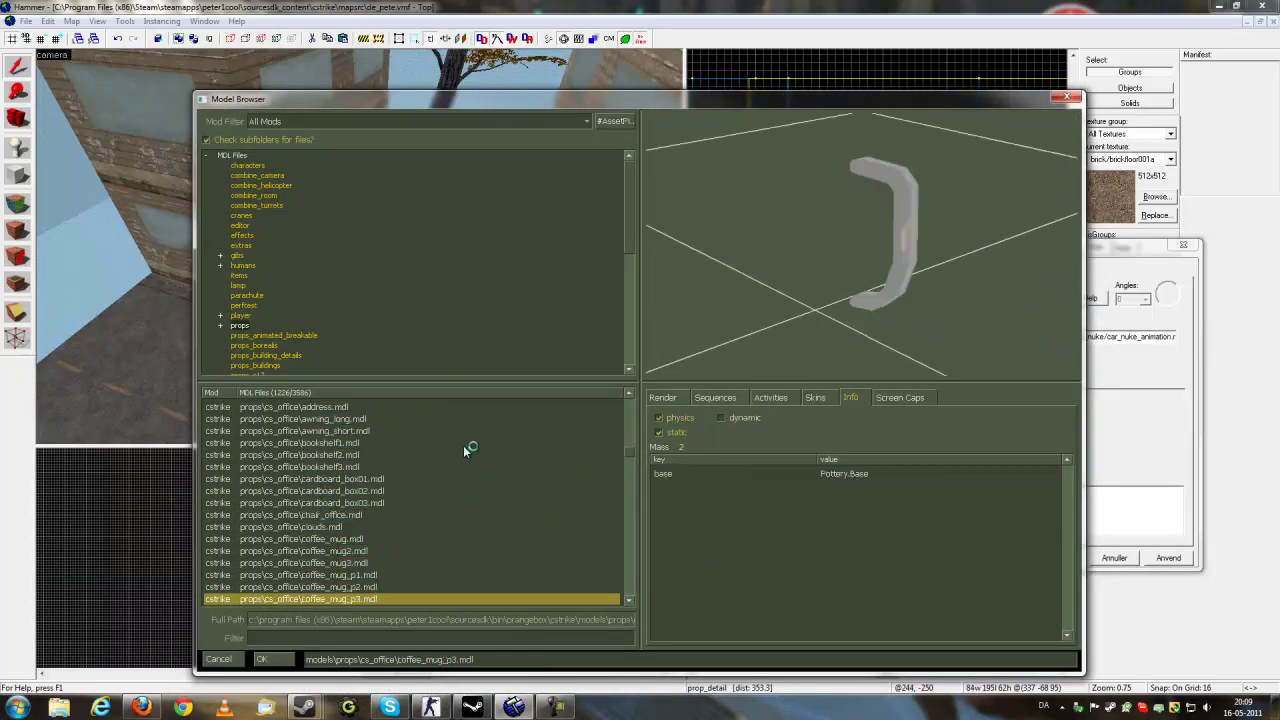
pyautogui.press('Down')
pyautogui.press('Down')
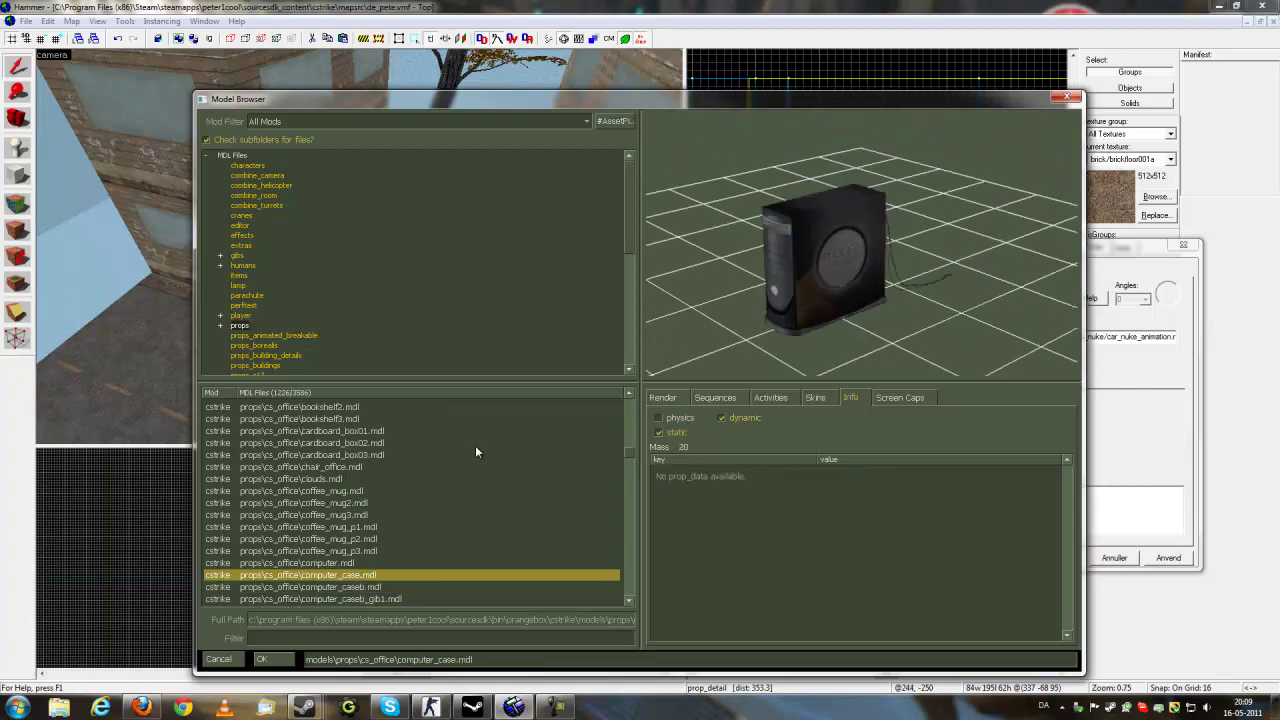
# Compare the supported prop types of cs_office's computer_case.mdl and computer_caseb.mdl, ending on computer_caseb.mdl
pyautogui.press('Down')
pyautogui.press('Up')
pyautogui.press('Down')
pyautogui.press('Up')
pyautogui.press('Down')
pyautogui.press('Up')
pyautogui.press('Down')
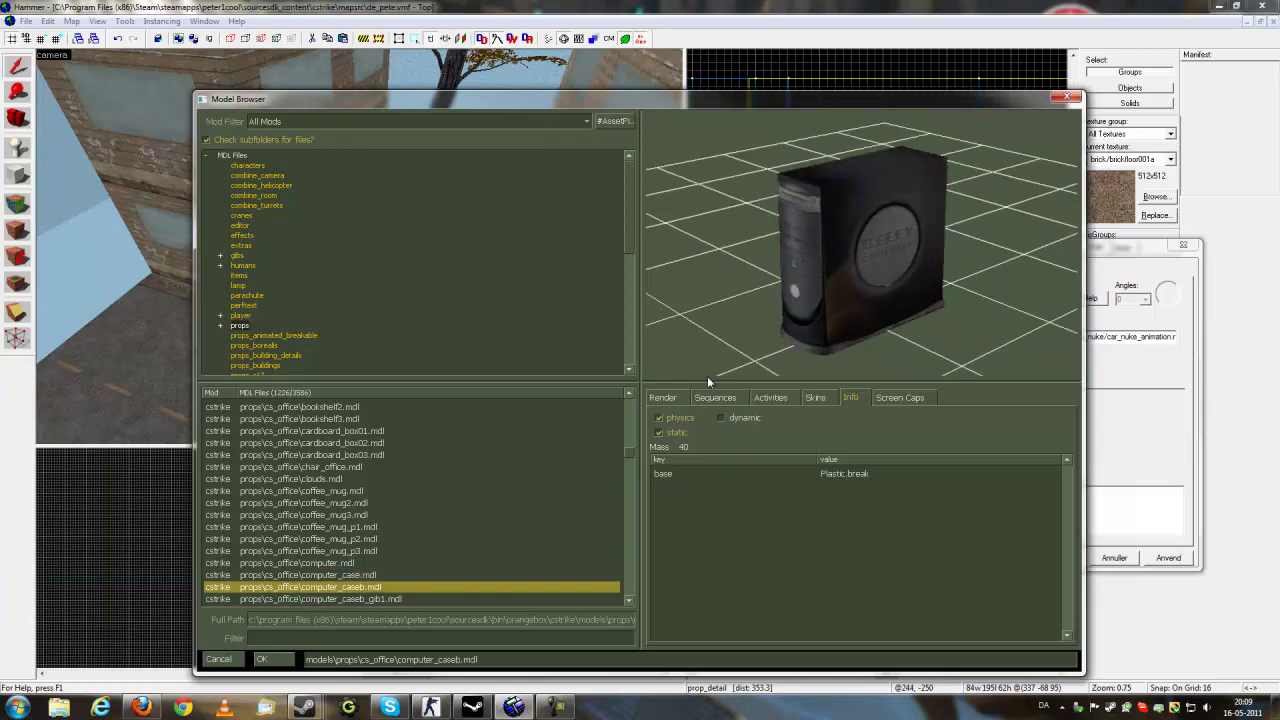
pyautogui.click(666, 426)
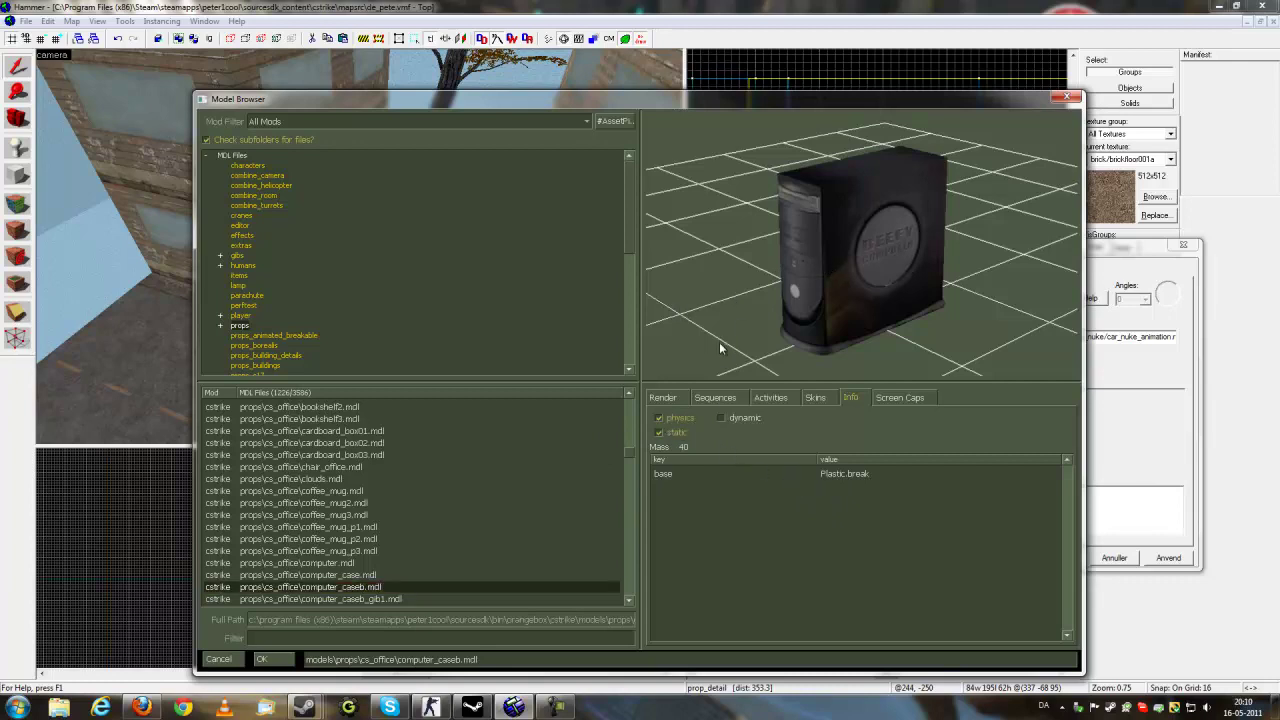
# Assign cs_office's computer_caseb.mdl as the copied car's world model, apply it and close the object properties
pyautogui.click(371, 588)
pyautogui.click(292, 659)
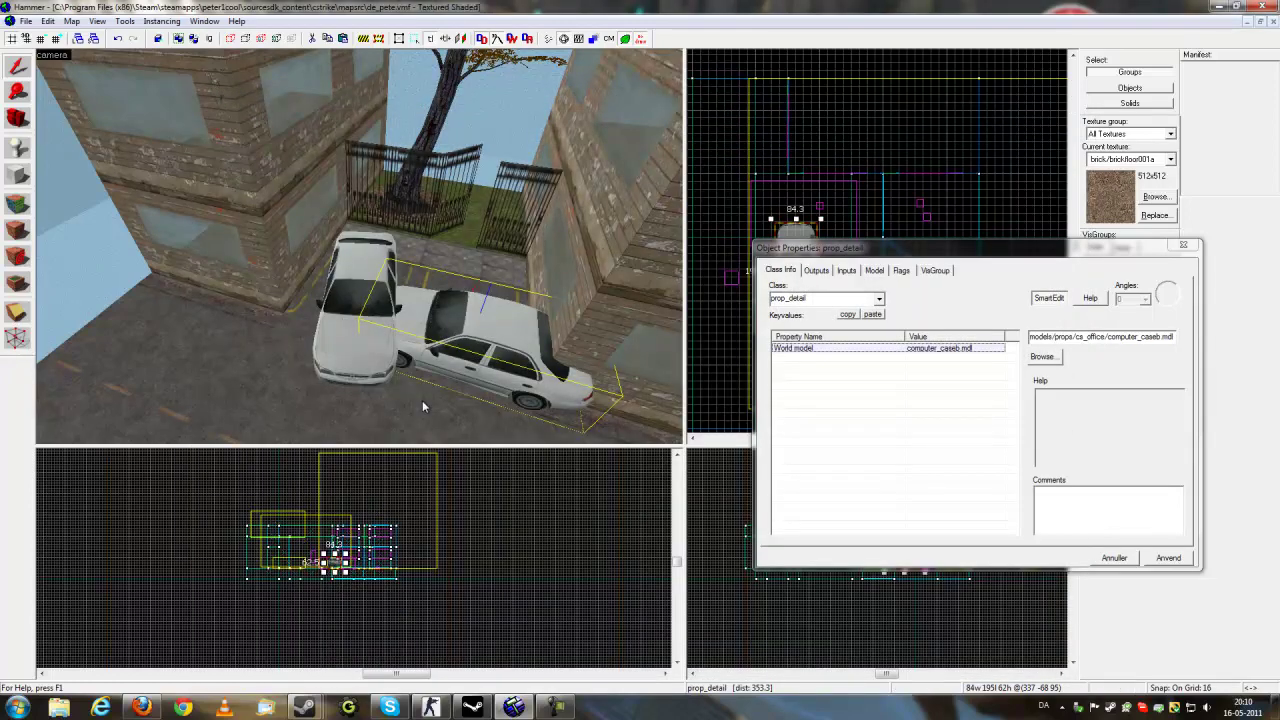
pyautogui.click(1150, 560)
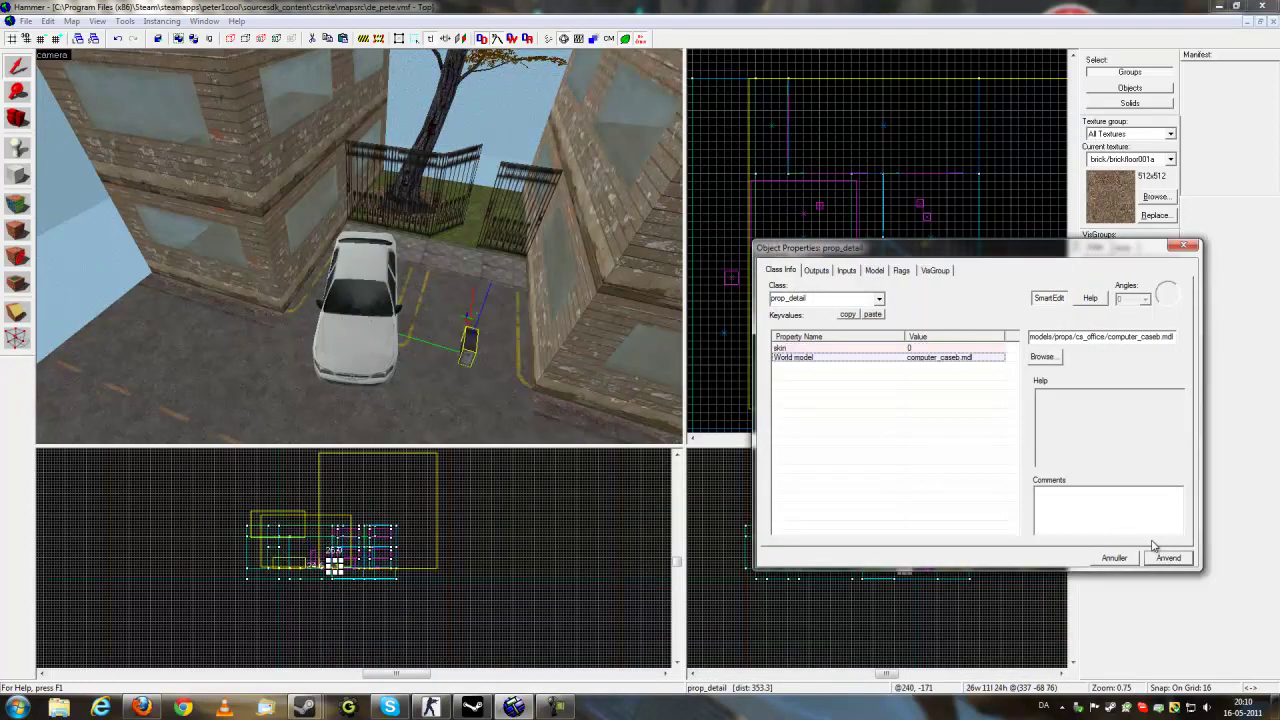
pyautogui.click(1120, 562)
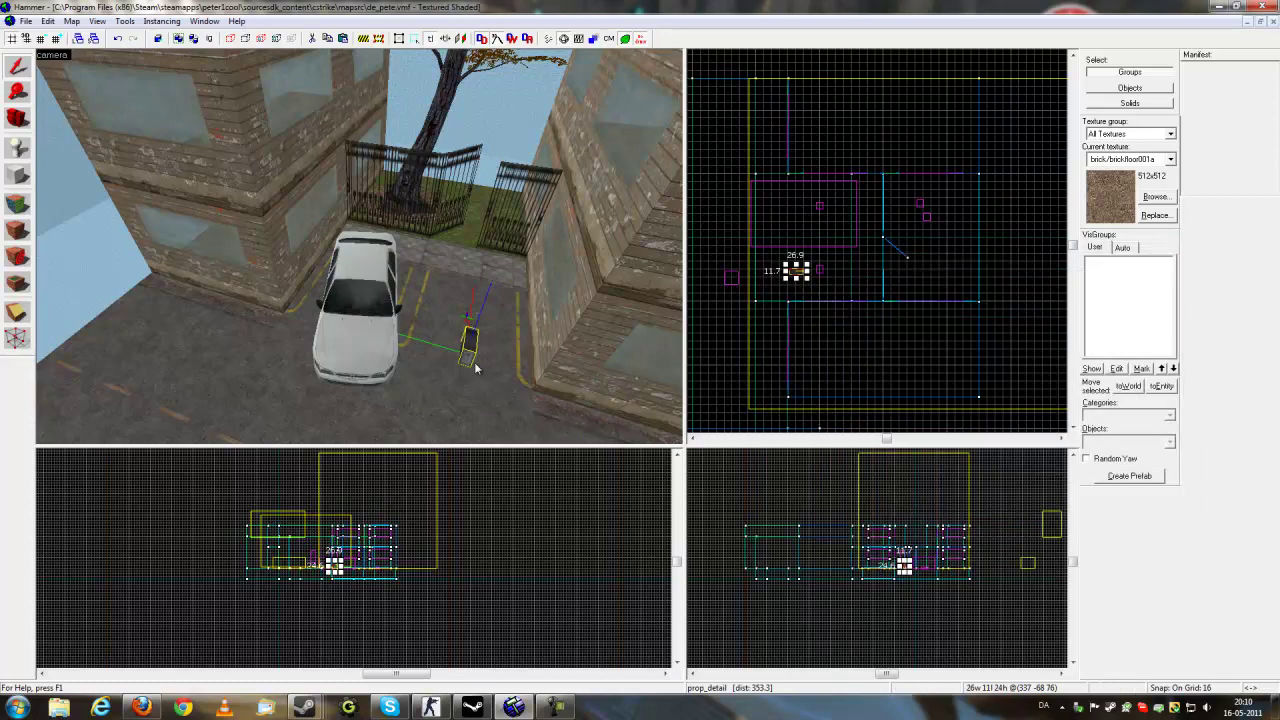
# Reopen the computer case's properties and recheck computer_caseb.mdl's supported prop types in the model browser
pyautogui.doubleClick(468, 351)
pyautogui.moveTo(825, 252)
pyautogui.mouseDown()
pyautogui.moveTo(775, 248)
pyautogui.moveTo(822, 246)
pyautogui.mouseUp()
pyautogui.click(1044, 353)
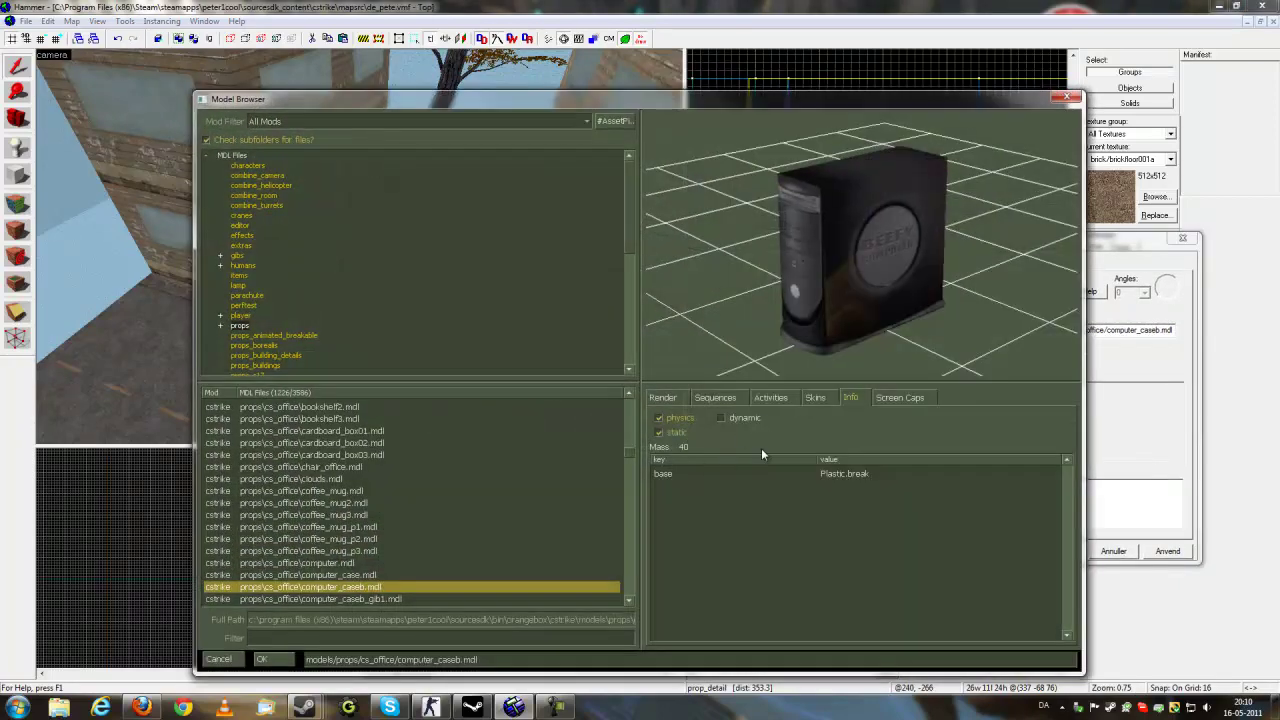
pyautogui.click(682, 421)
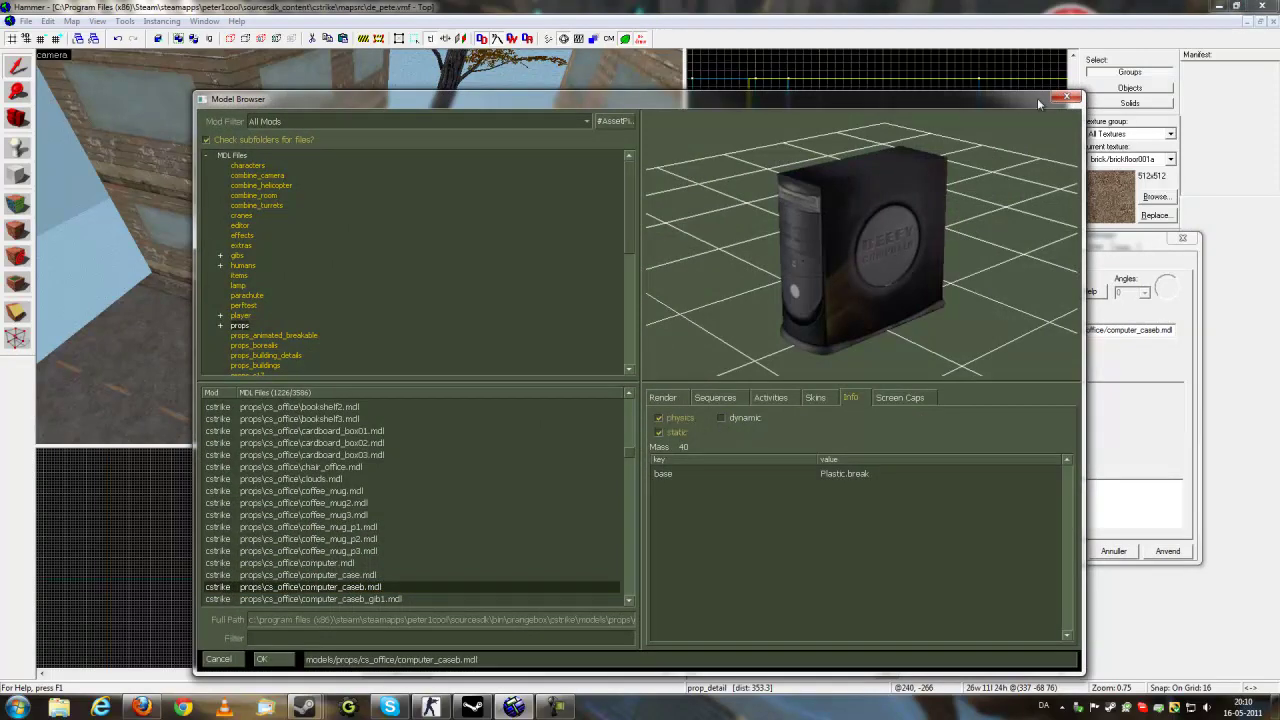
pyautogui.click(1068, 97)
# Set the computer case's entity class to prop_physics and apply the change
pyautogui.moveTo(806, 291); pyautogui.dragTo(790, 291)
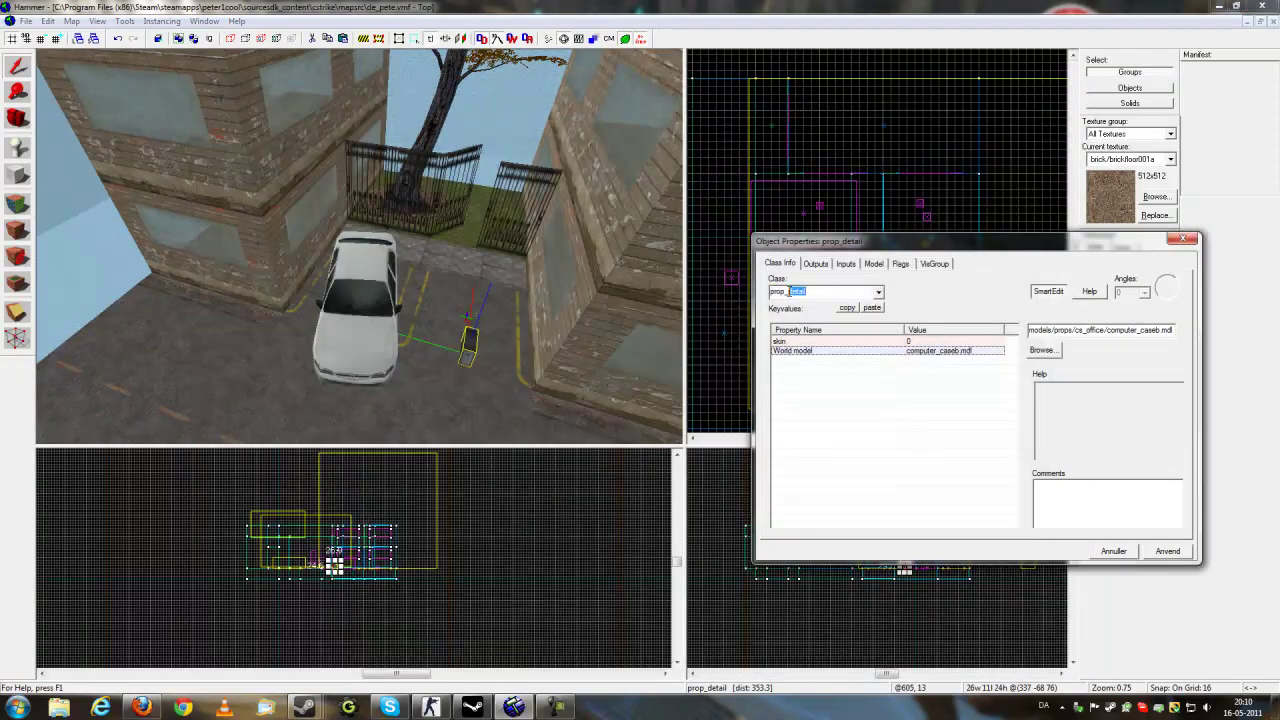
pyautogui.write('prop_phy')
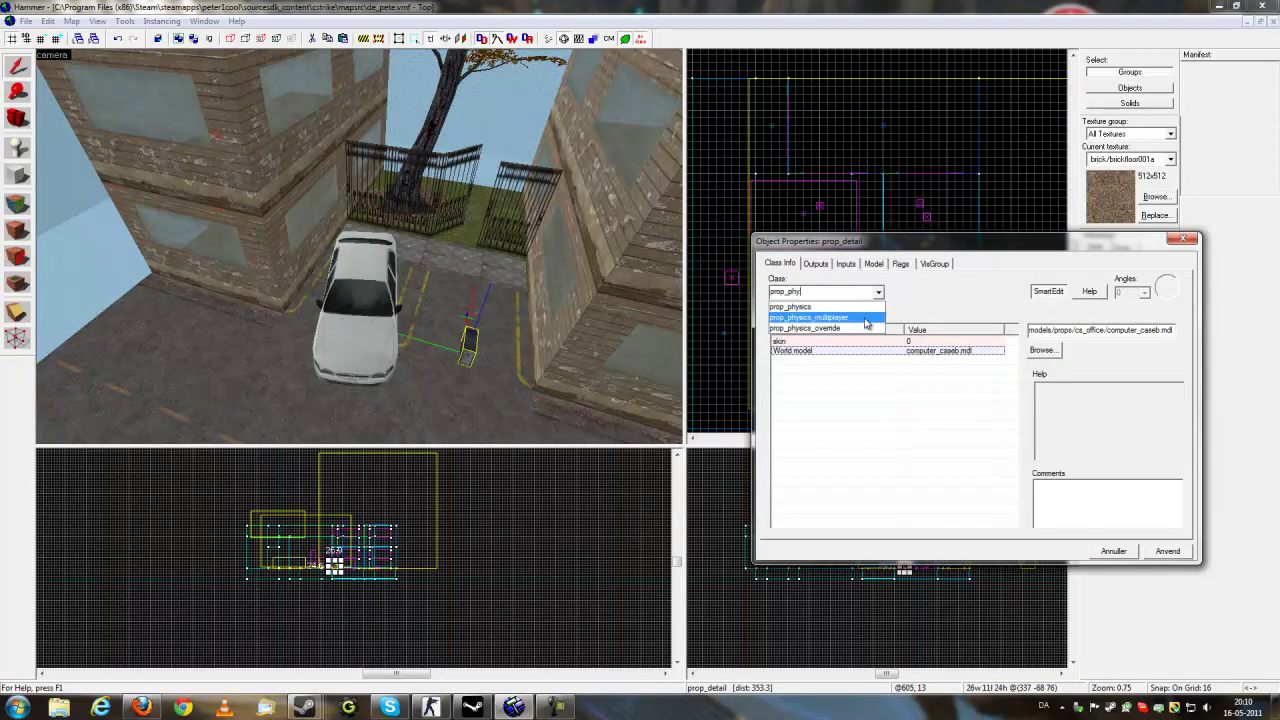
pyautogui.click(833, 305)
pyautogui.click(1169, 551)
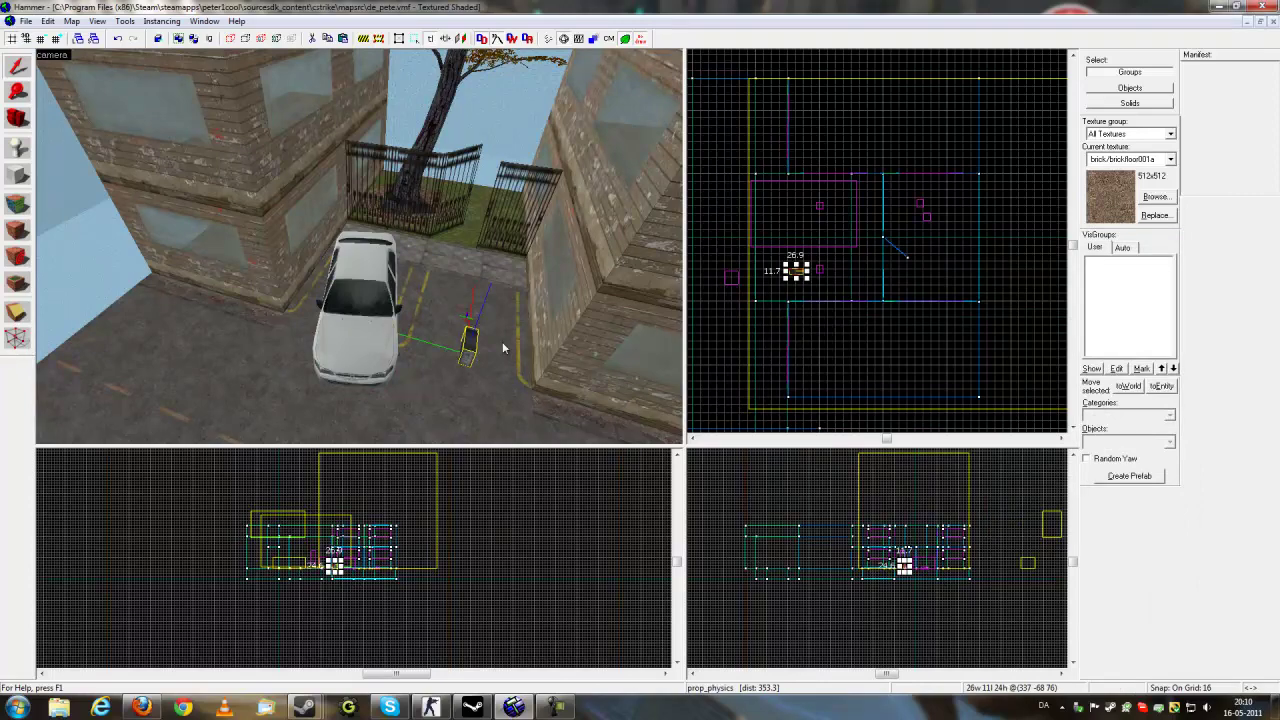
# Rotate the computer case slightly and reposition it in the empty parking space beside the white car
pyautogui.press('z')
pyautogui.press('w')
pyautogui.press('d')
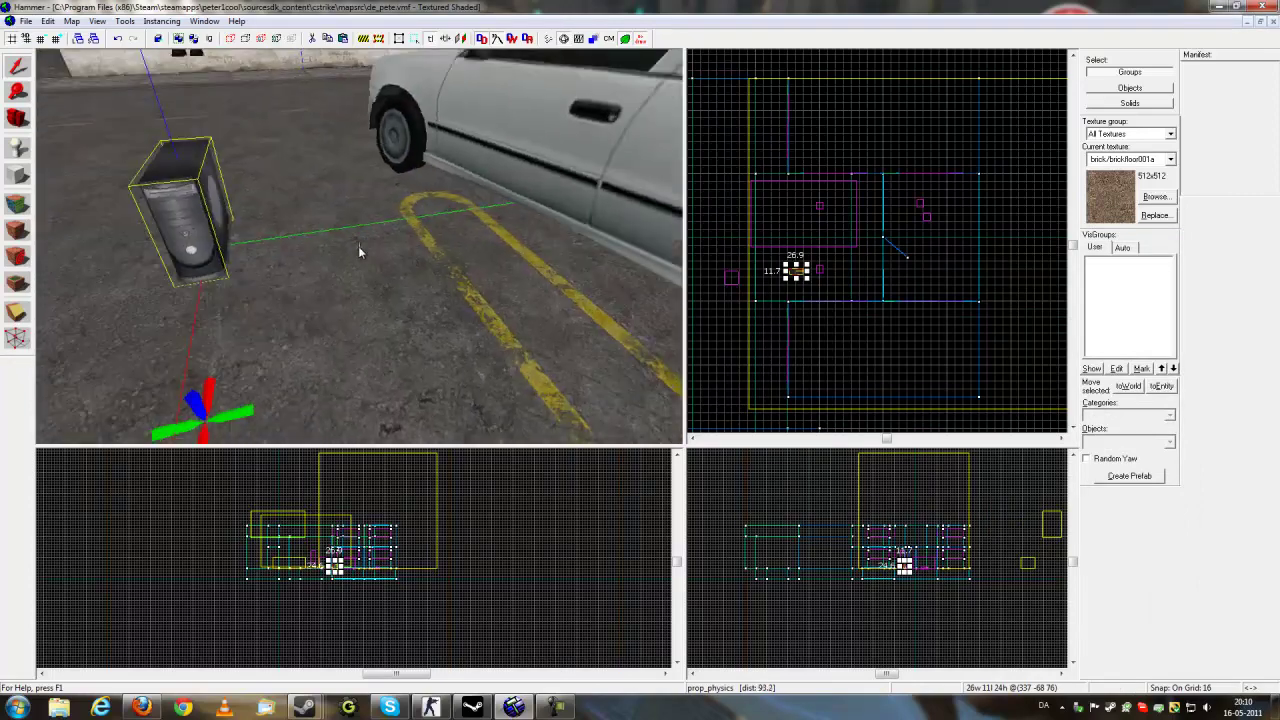
pyautogui.press('a')
pyautogui.press('z')
pyautogui.scroll(5, 792, 246)
pyautogui.moveTo(805, 302); pyautogui.dragTo(824, 344)
pyautogui.click(906, 284)
pyautogui.press('z')
pyautogui.press('s')
pyautogui.press('z')
pyautogui.click(351, 261)
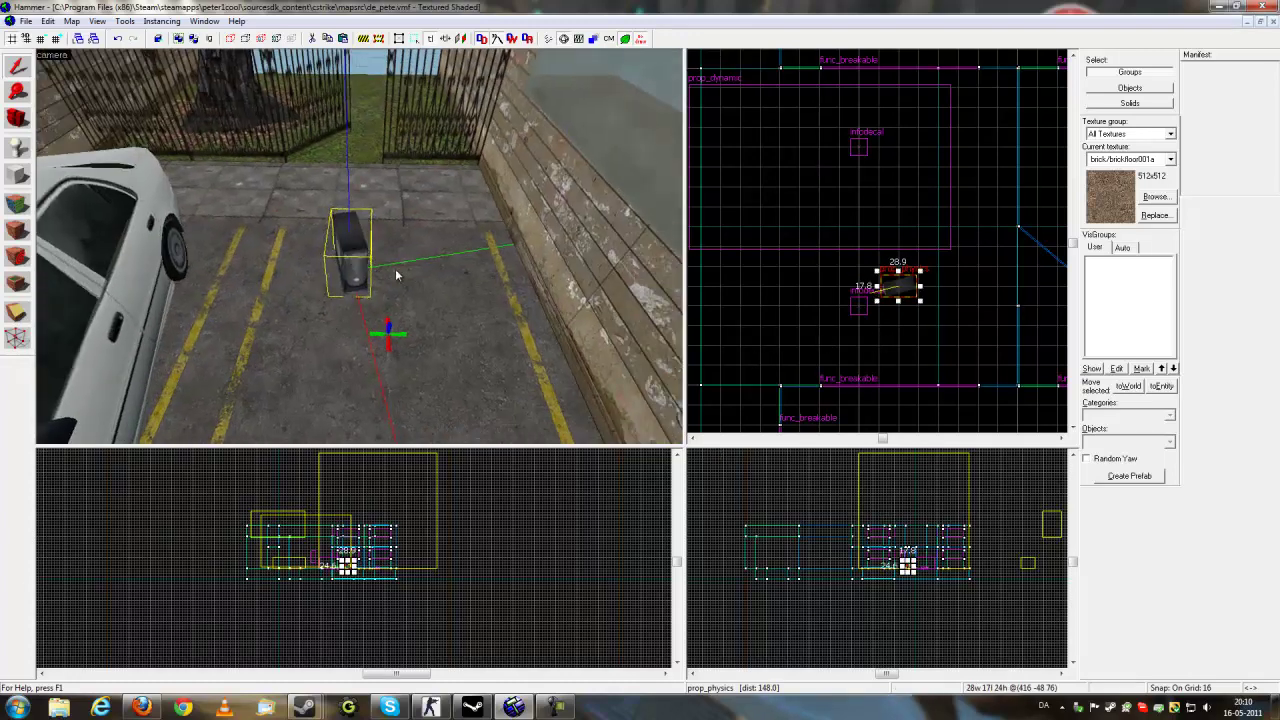
# Duplicate the computer case into three adjacent stacks of three in the empty parking space
pyautogui.moveTo(397, 275)
pyautogui.keyDown('shift'); pyautogui.mouseDown()
pyautogui.moveTo(463, 278)
pyautogui.moveTo(453, 236)
pyautogui.mouseUp(); pyautogui.keyUp('shift')
pyautogui.keyDown('shift'); pyautogui.moveTo(482, 181); pyautogui.dragTo(421, 185); pyautogui.keyUp('shift')
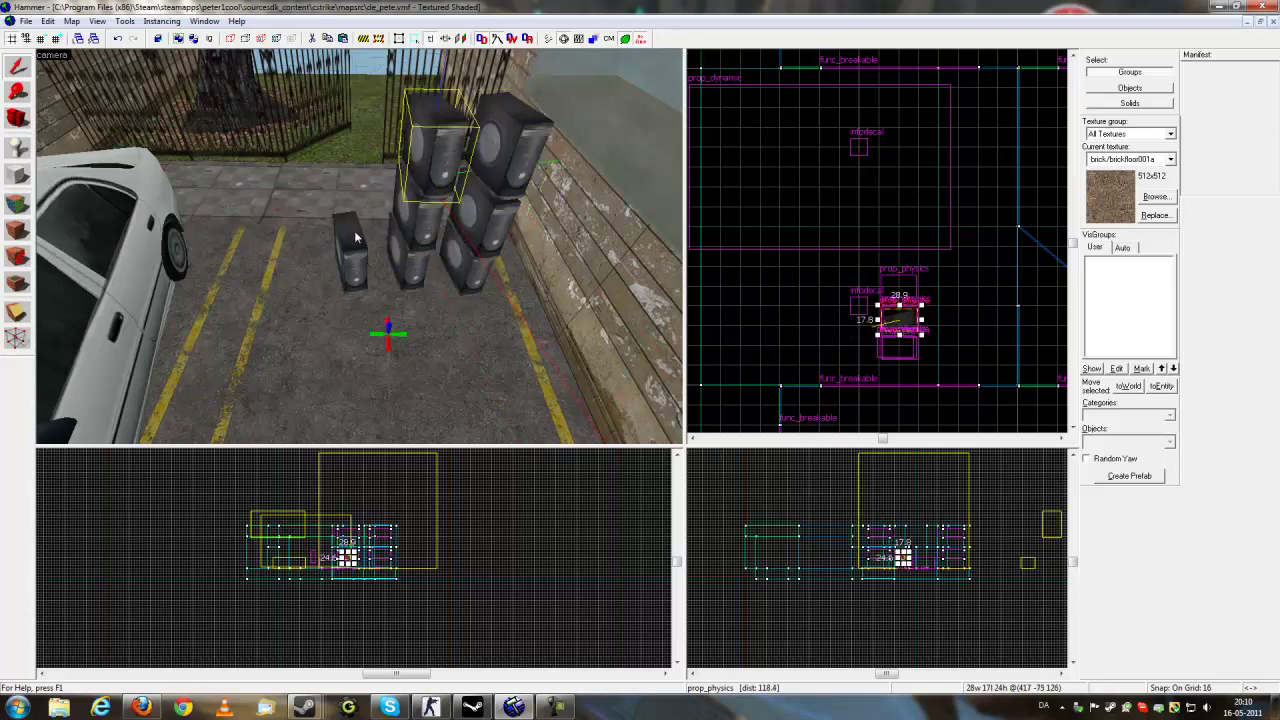
pyautogui.hotkey('ctrl', 'v')
pyautogui.hotkey('ctrl', 'v')
# Inspect the stacked computer cases, the car and the surrounding parking area from several angles in the camera view
pyautogui.press('z')
pyautogui.press('s')
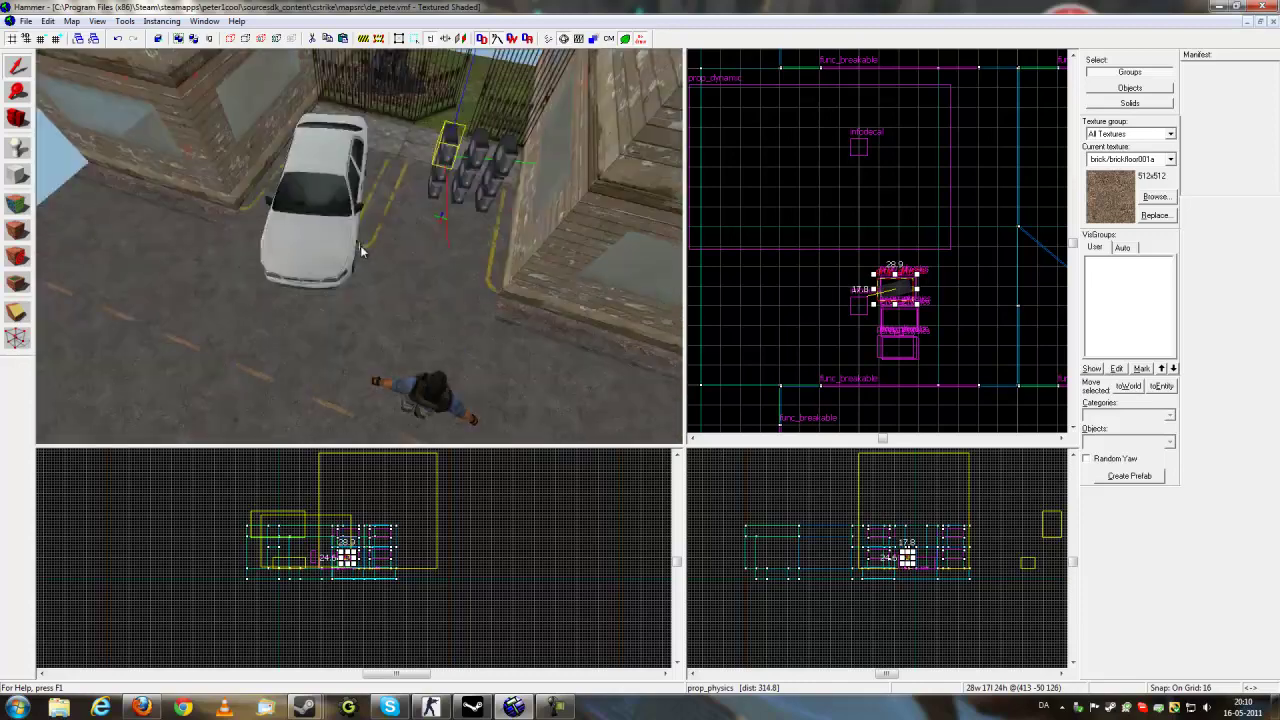
pyautogui.press('a')
pyautogui.press('d')
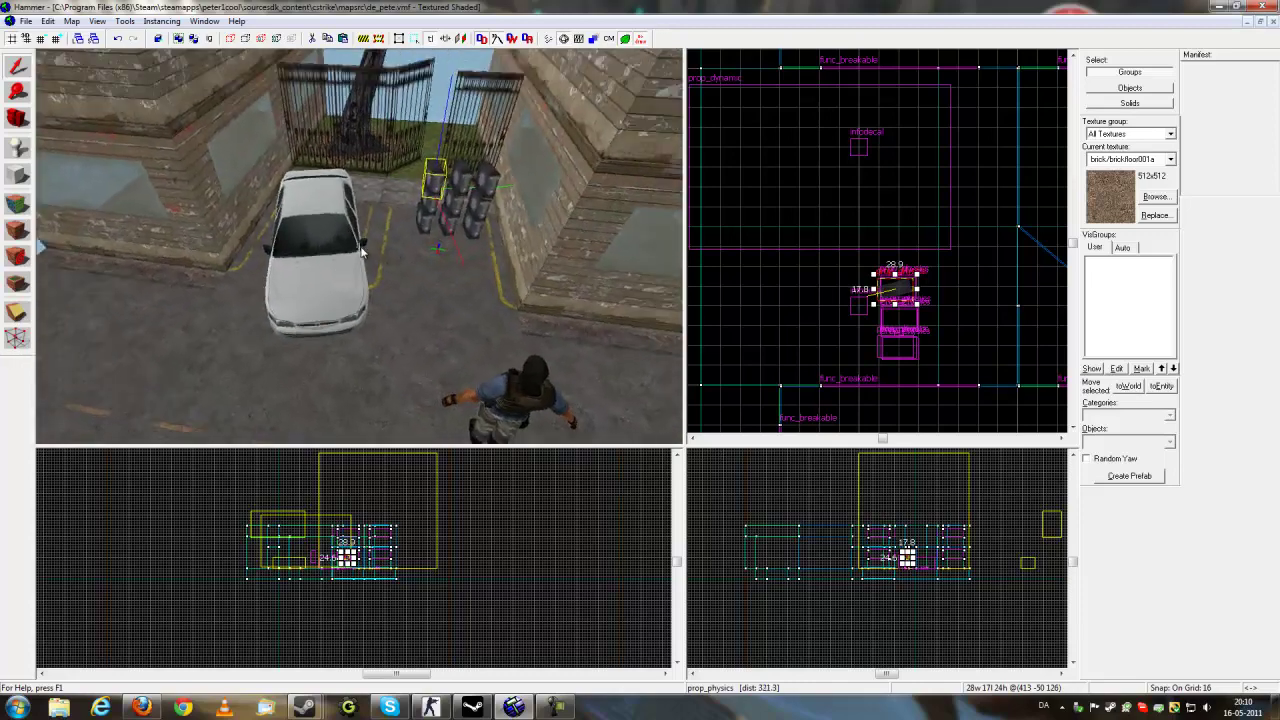
pyautogui.press('a')
pyautogui.press('d')
pyautogui.press('a')
pyautogui.press('z')
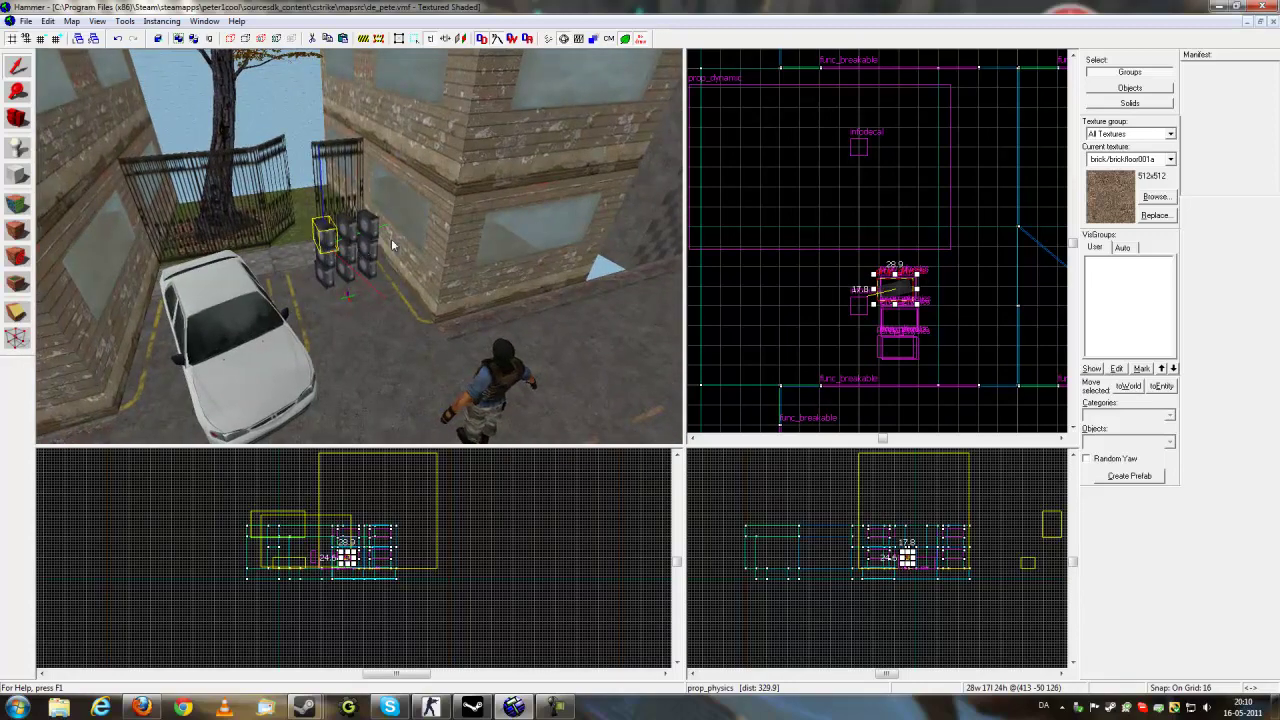
pyautogui.press('z')
pyautogui.press('s')
pyautogui.press('w')
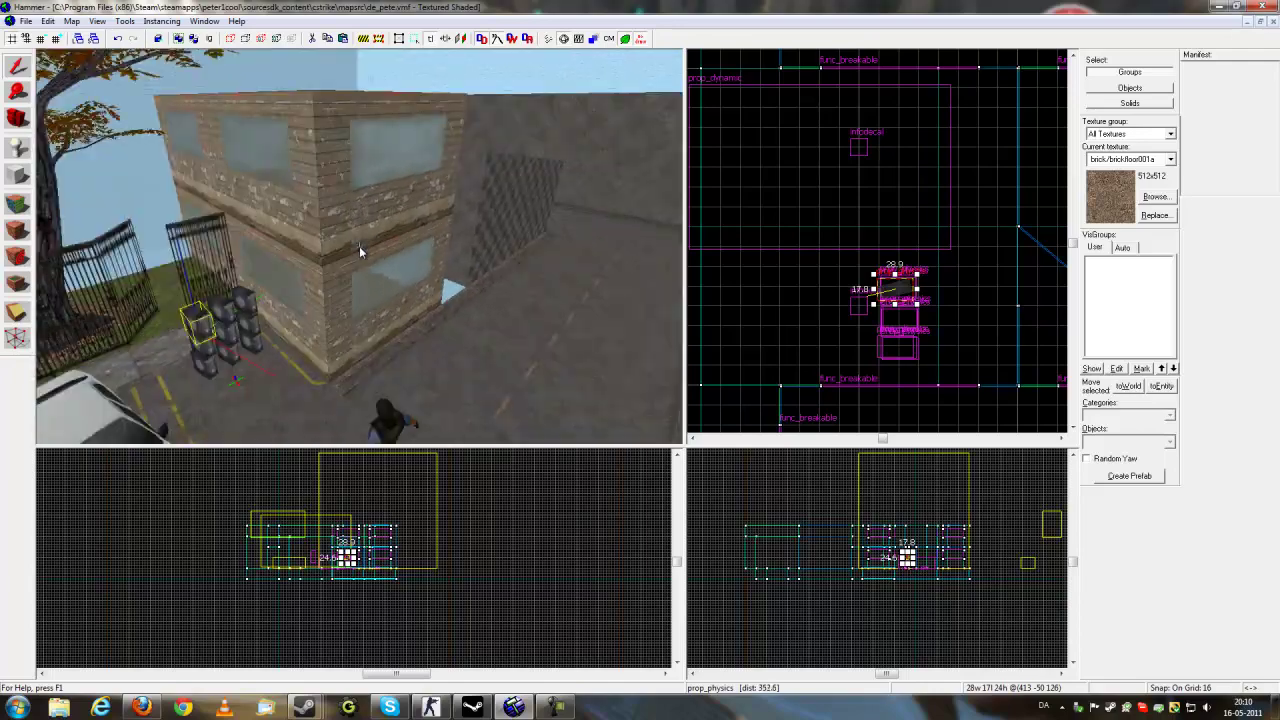
pyautogui.press('w')
pyautogui.press('a')
pyautogui.press('s')
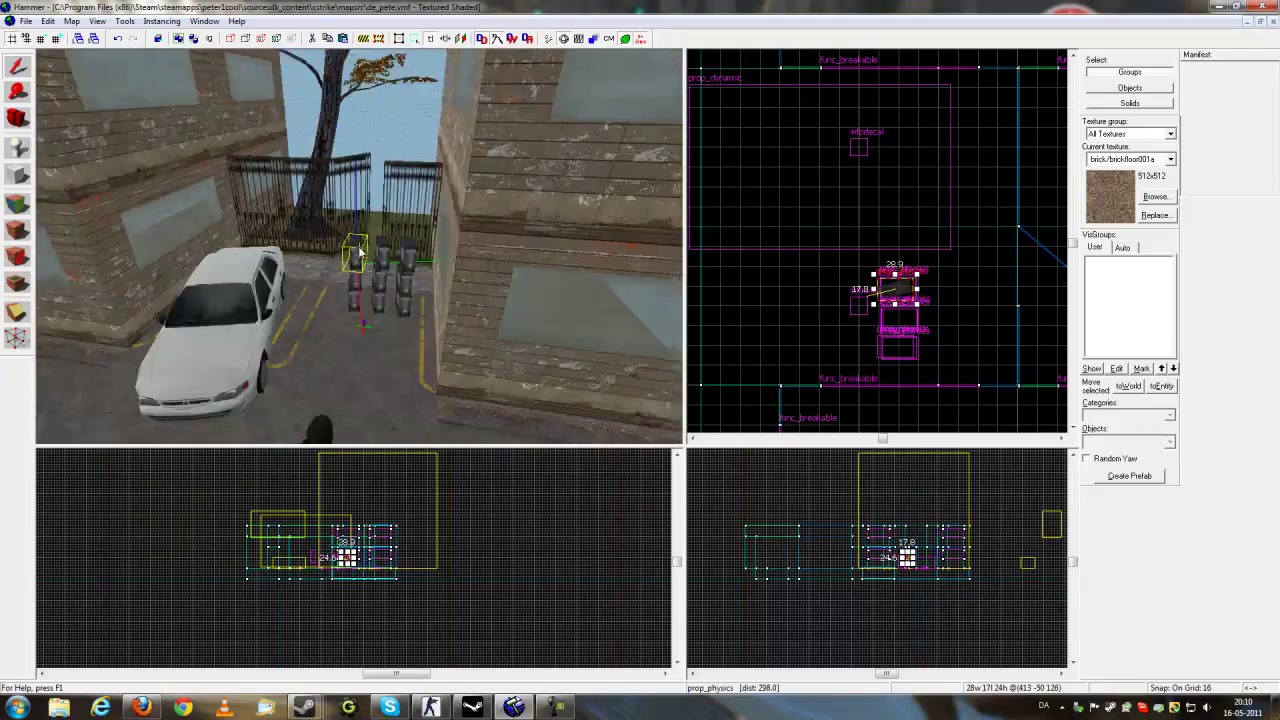
pyautogui.press('Up')
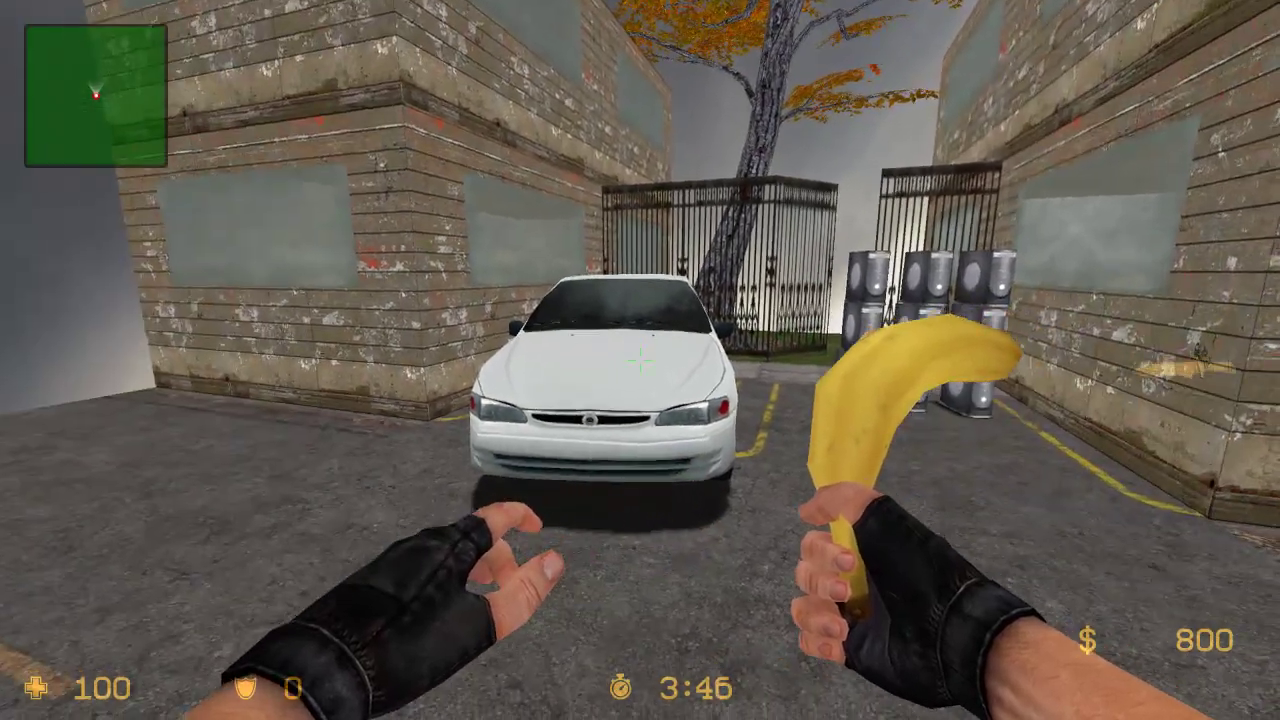
# Switch to Counter-Strike: Source, approach the parked white car in the running map and strike it to test its behaviour
pyautogui.press('w')
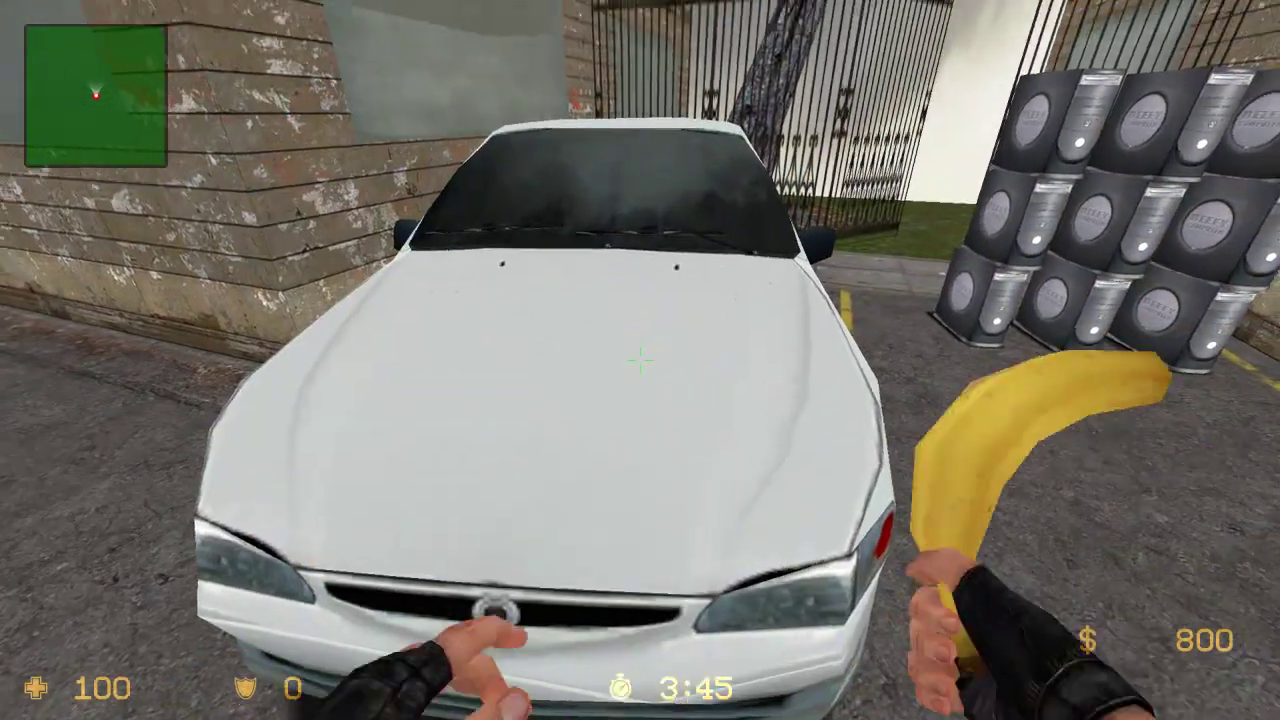
pyautogui.click(640, 360)
pyautogui.press('a')
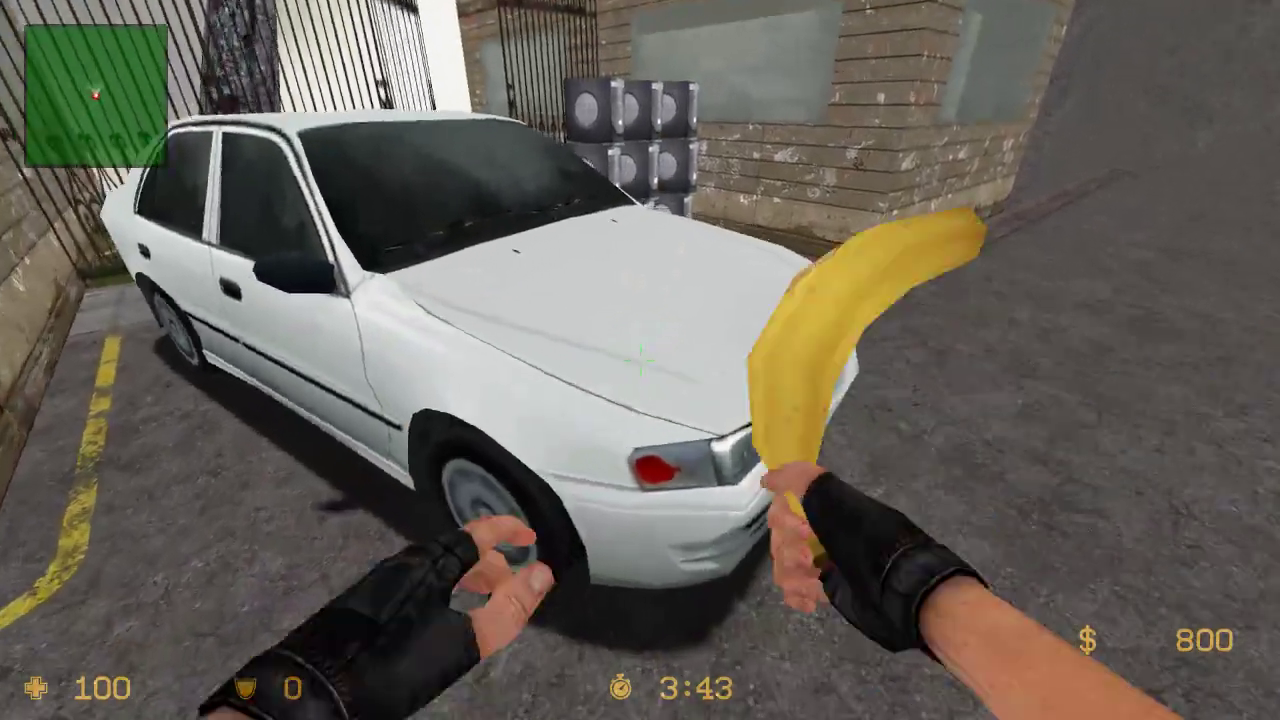
# Walk to the stacked computer cases and strike them, and switch to the pistol to test their physics and breakage
pyautogui.press('d')
pyautogui.click(640, 360)
pyautogui.press('w')
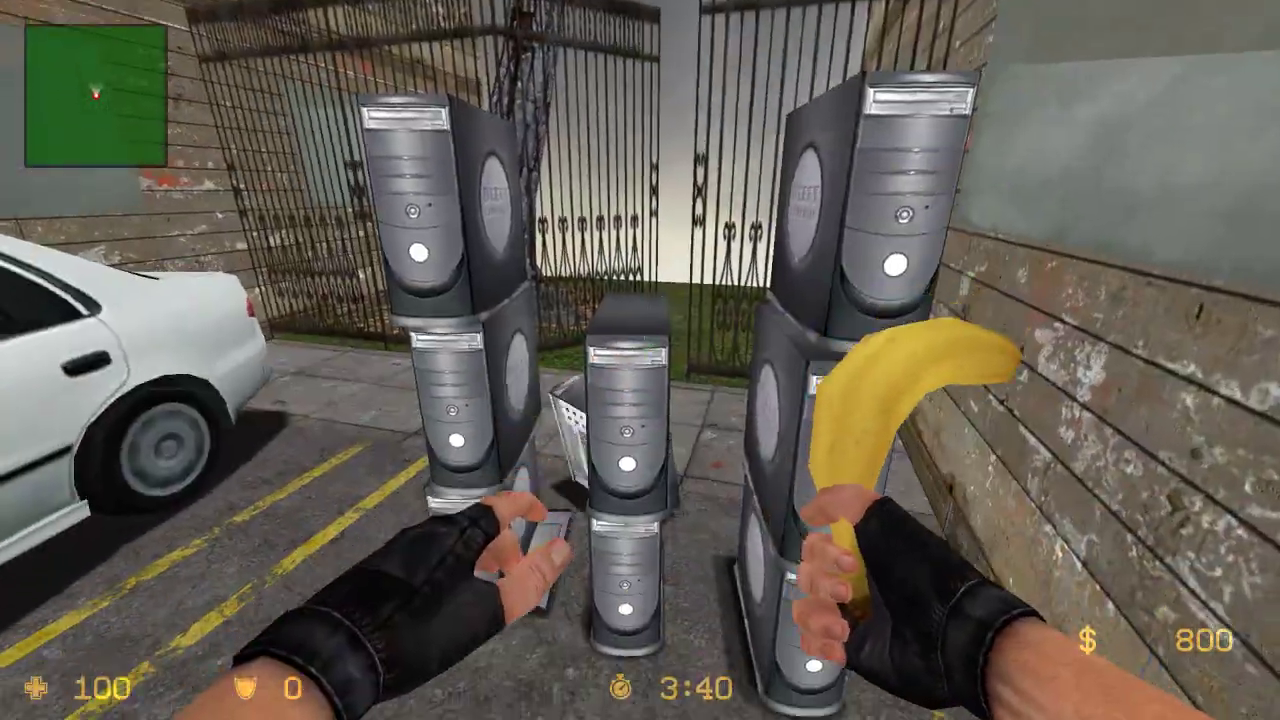
pyautogui.click(640, 360)
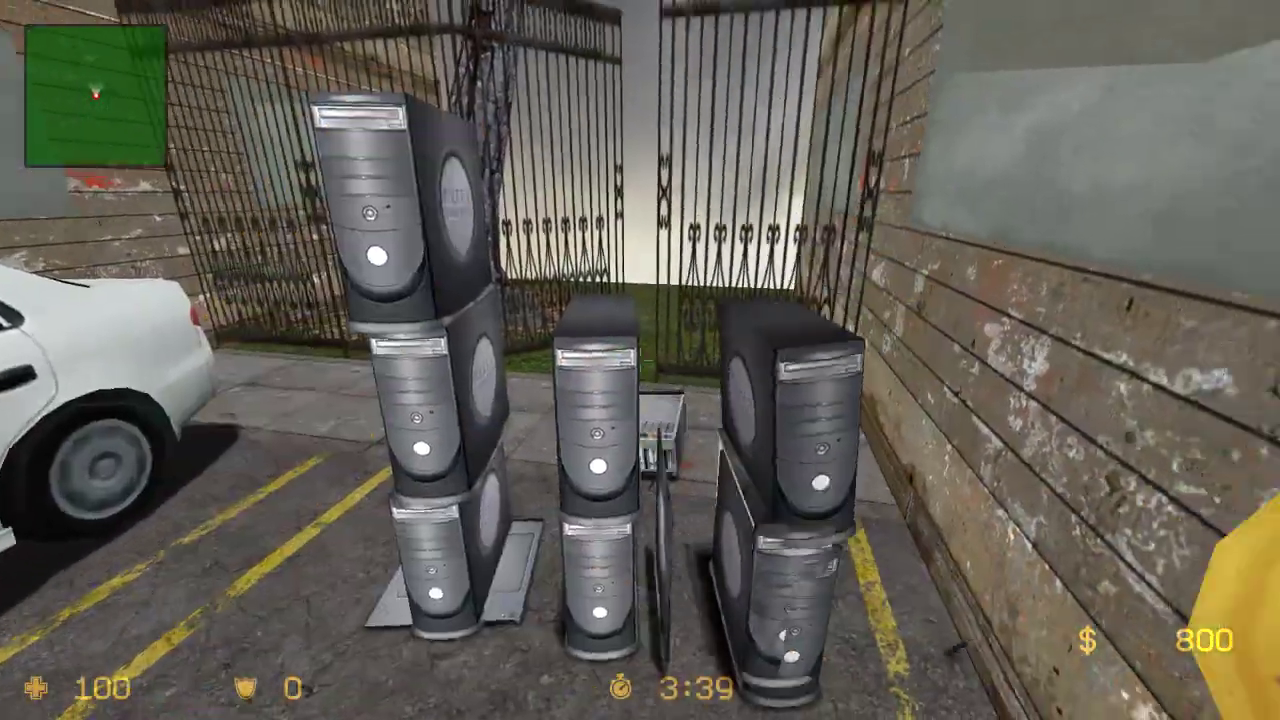
pyautogui.click(640, 360)
pyautogui.press('2')
pyautogui.press('a')
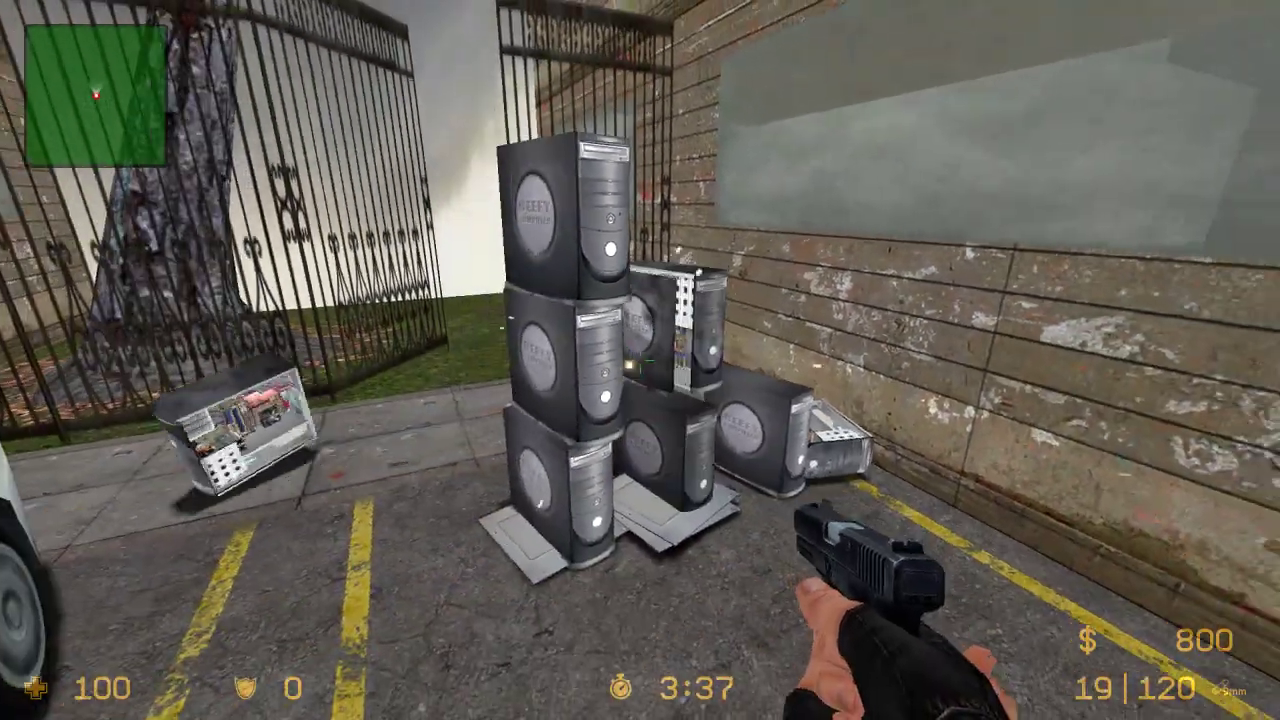